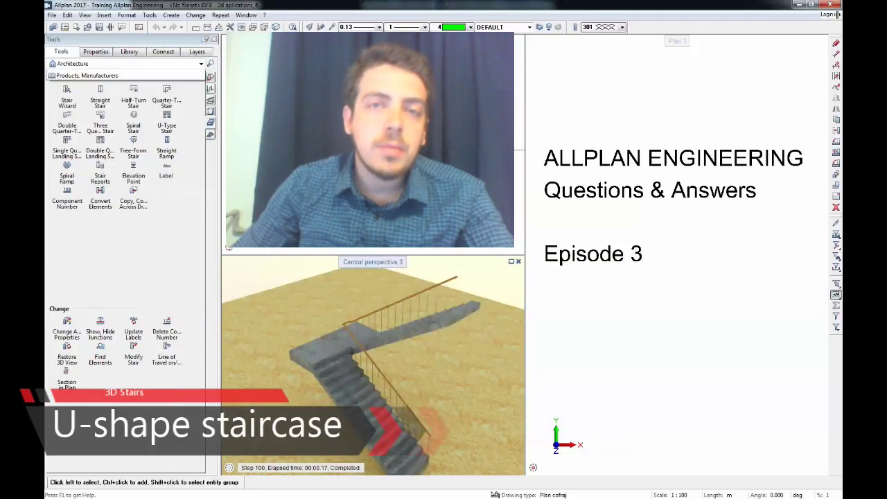
pyautogui.click(166, 91)
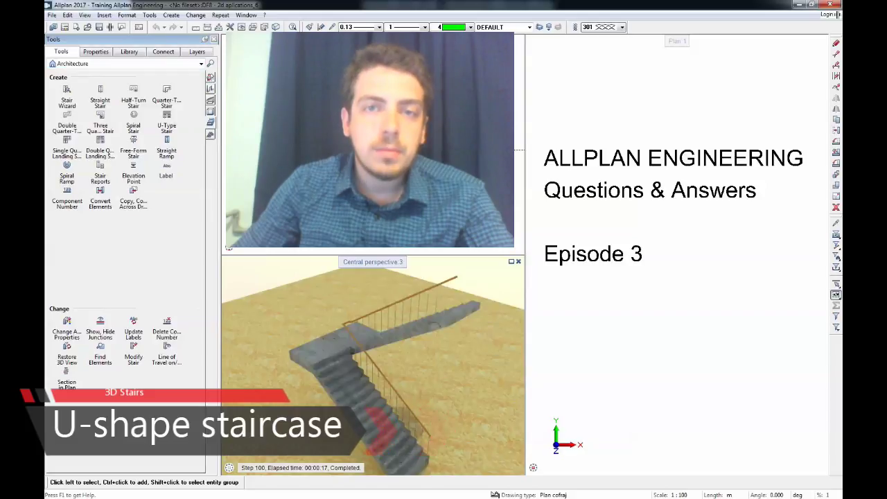
pyautogui.click(166, 116)
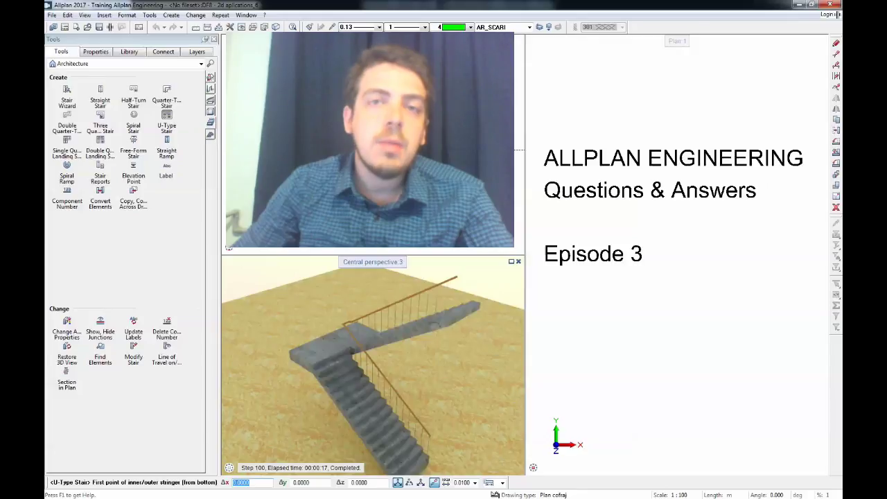
pyautogui.press('Escape')
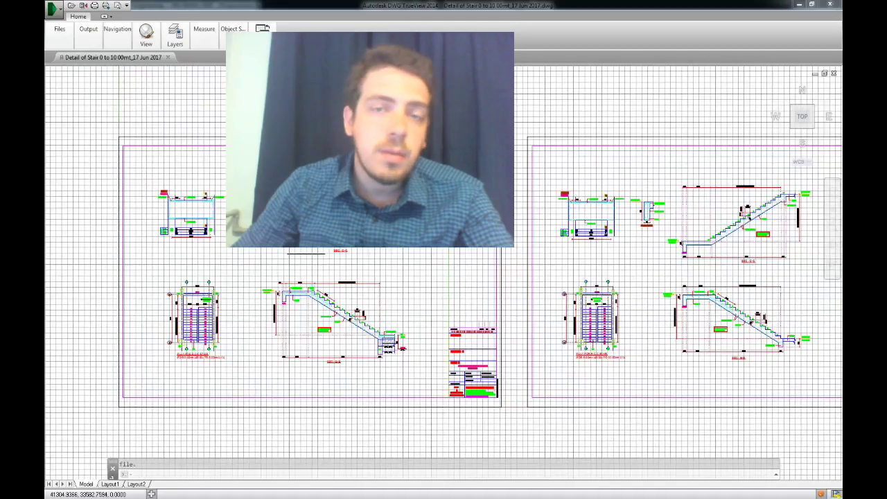
# Switch to DWG TrueView and examine stair sections C-C and B-B with their landing, tread and riser dimensions.
pyautogui.scroll(6, 195, 221)
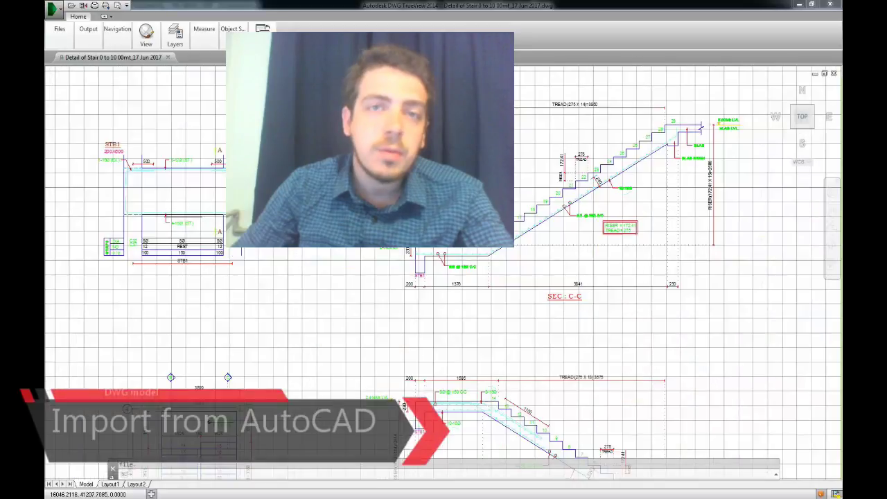
pyautogui.moveTo(359, 298)
pyautogui.mouseDown(button='middle')
pyautogui.moveTo(298, 189)
pyautogui.moveTo(399, 74)
pyautogui.moveTo(409, 33)
pyautogui.mouseUp(button='middle')
pyautogui.moveTo(274, 279); pyautogui.dragTo(271, 194, button='middle')
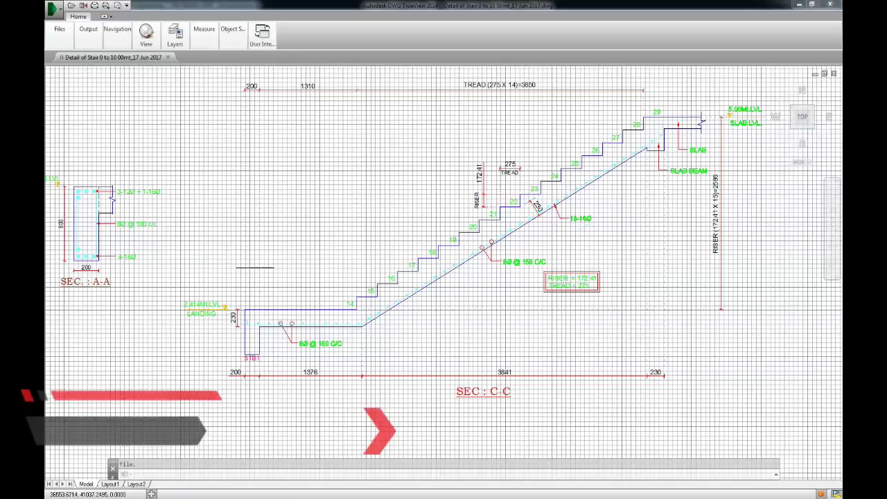
pyautogui.scroll(3, 257, 273)
pyautogui.scroll(-4, 414, 262)
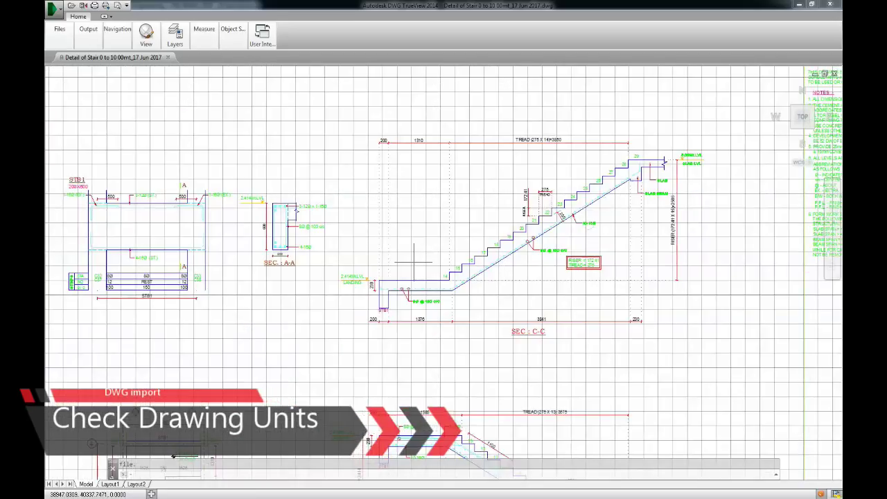
pyautogui.scroll(-3, 298, 253)
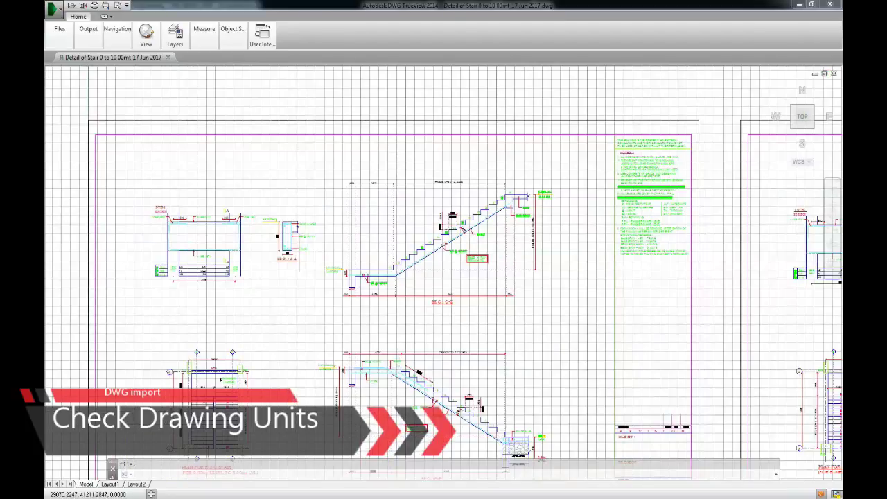
pyautogui.scroll(2, 322, 284)
pyautogui.scroll(4, 540, 329)
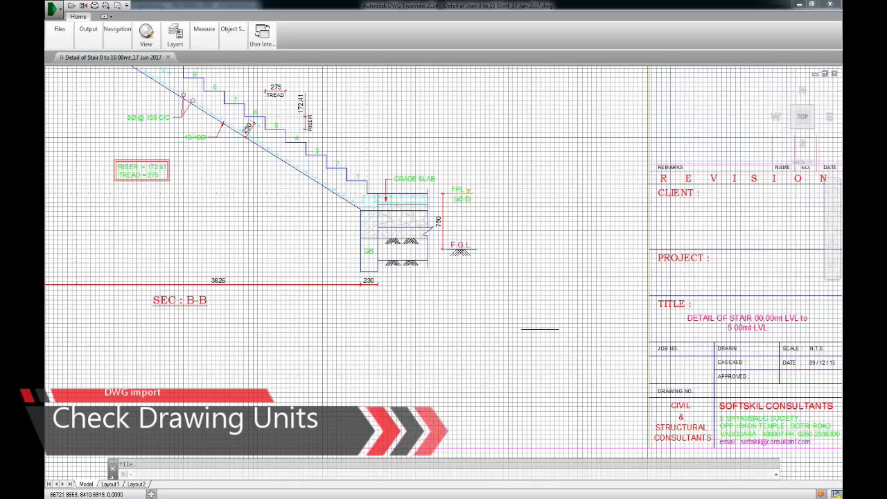
pyautogui.moveTo(540, 330)
pyautogui.mouseDown(button='middle')
pyautogui.moveTo(545, 390)
pyautogui.moveTo(526, 423)
pyautogui.moveTo(493, 427)
pyautogui.moveTo(485, 404)
pyautogui.moveTo(582, 430)
pyautogui.mouseUp(button='middle')
pyautogui.moveTo(544, 388); pyautogui.dragTo(639, 400, button='middle')
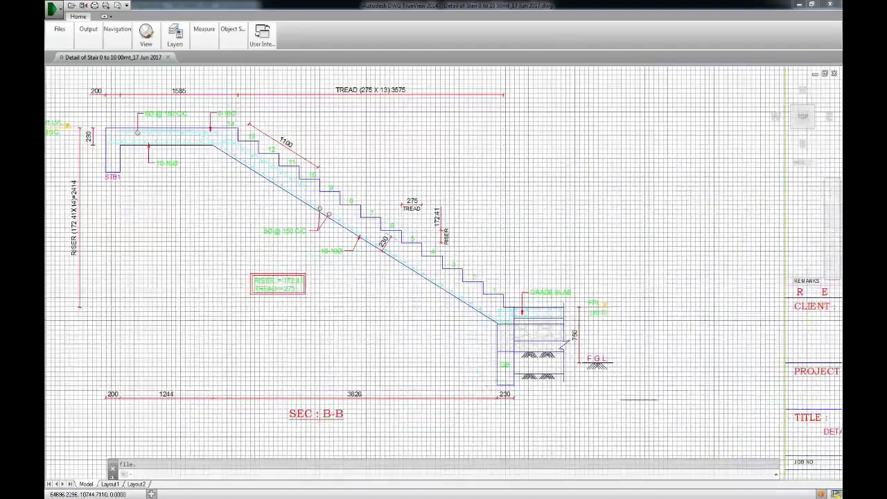
pyautogui.moveTo(339, 319); pyautogui.dragTo(473, 328, button='middle')
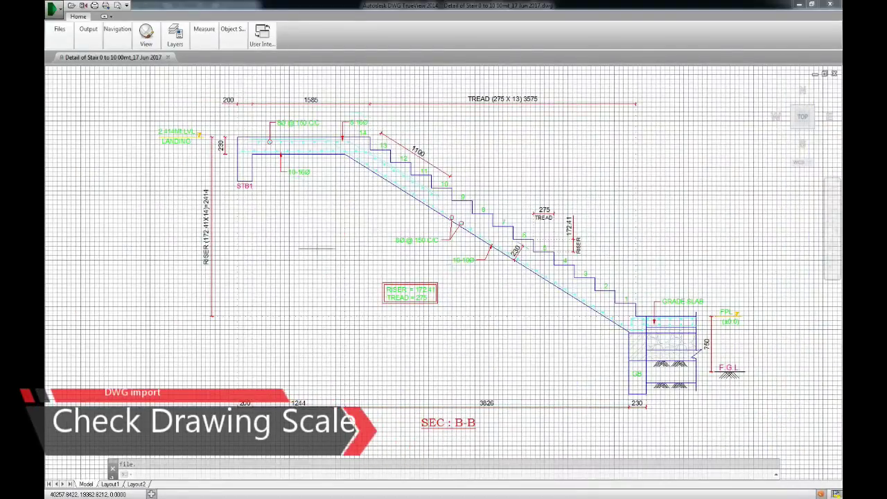
pyautogui.moveTo(319, 352)
pyautogui.mouseDown(button='middle')
pyautogui.moveTo(357, 292)
pyautogui.moveTo(363, 225)
pyautogui.moveTo(368, 393)
pyautogui.moveTo(365, 319)
pyautogui.mouseUp(button='middle')
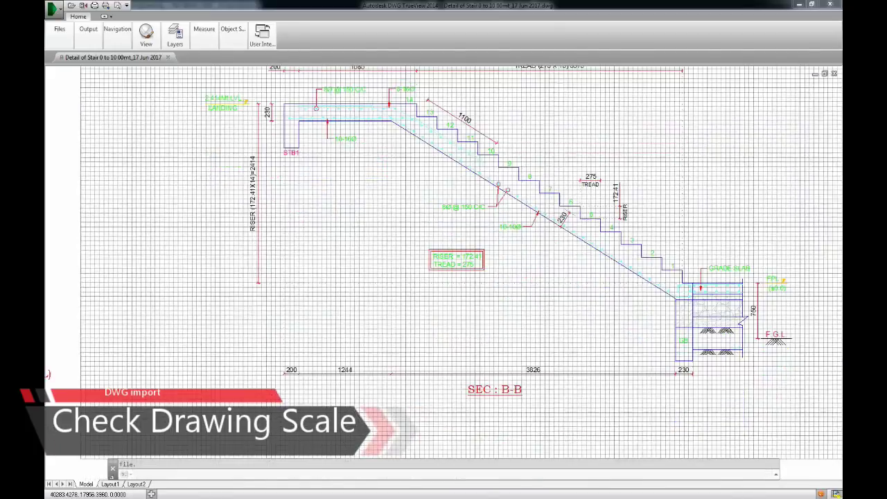
# Measure the actual length of the 3500 dimension line above the landing in the stair plan to check the drawing's units and scale.
pyautogui.scroll(-2, 360, 236)
pyautogui.moveTo(361, 235); pyautogui.dragTo(440, 253, button='middle')
pyautogui.scroll(3, 219, 241)
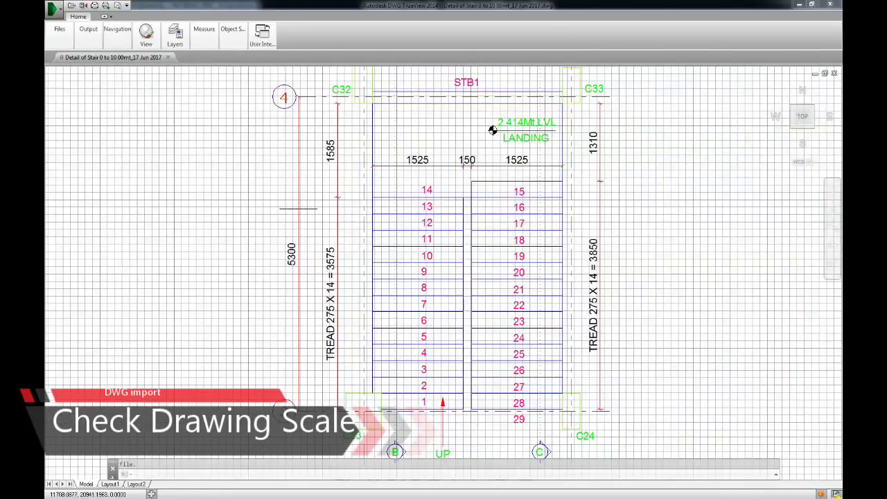
pyautogui.moveTo(347, 156); pyautogui.dragTo(311, 245, button='middle')
pyautogui.scroll(2, 374, 116)
pyautogui.moveTo(384, 140); pyautogui.dragTo(353, 178, button='middle')
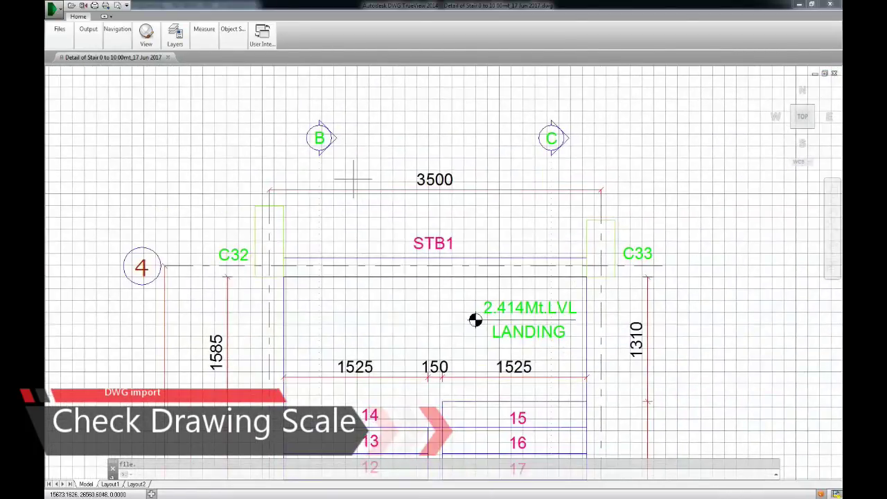
pyautogui.scroll(2, 353, 178)
pyautogui.click(204, 31)
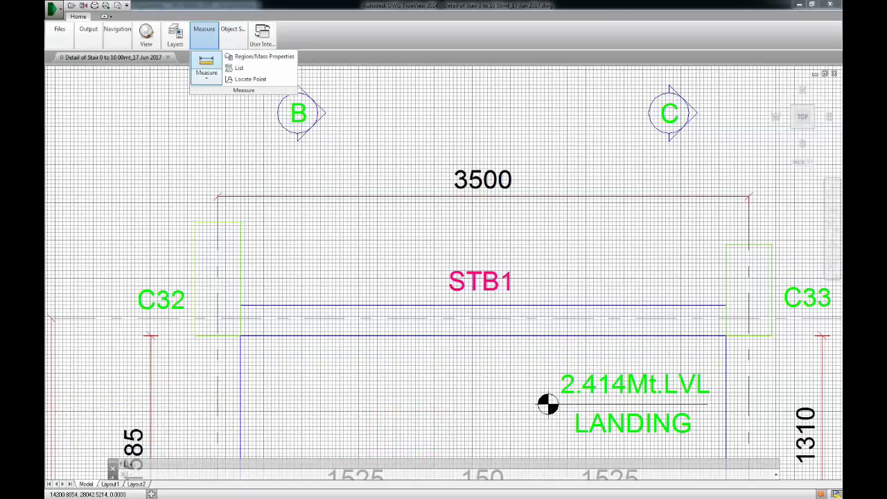
pyautogui.click(206, 66)
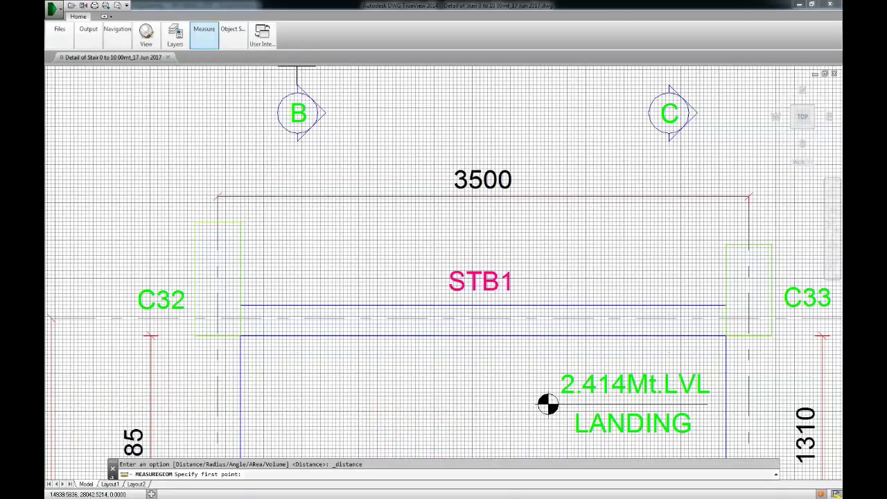
pyautogui.click(204, 31)
pyautogui.scroll(5, 221, 193)
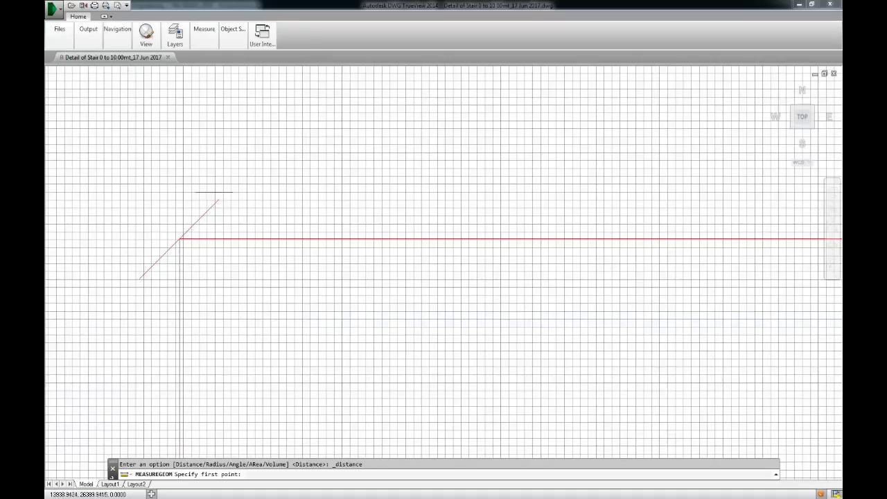
pyautogui.click(179, 239)
pyautogui.scroll(-5, 217, 198)
pyautogui.scroll(5, 485, 222)
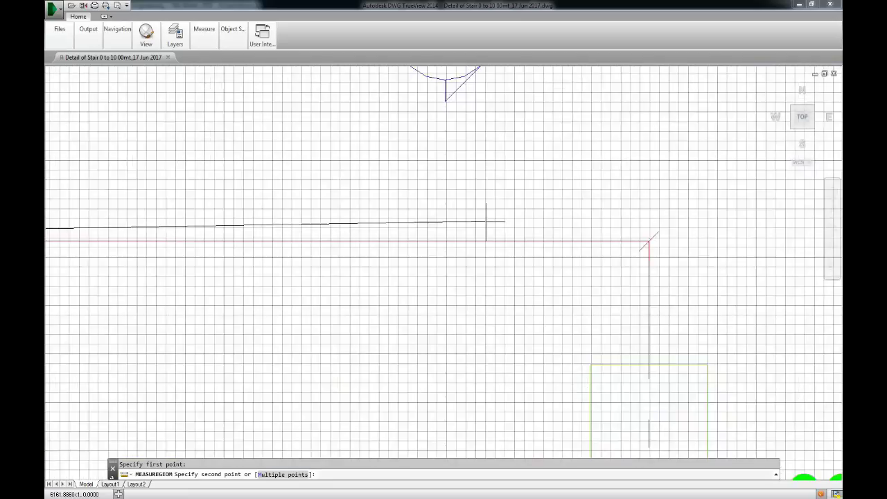
pyautogui.click(740, 253)
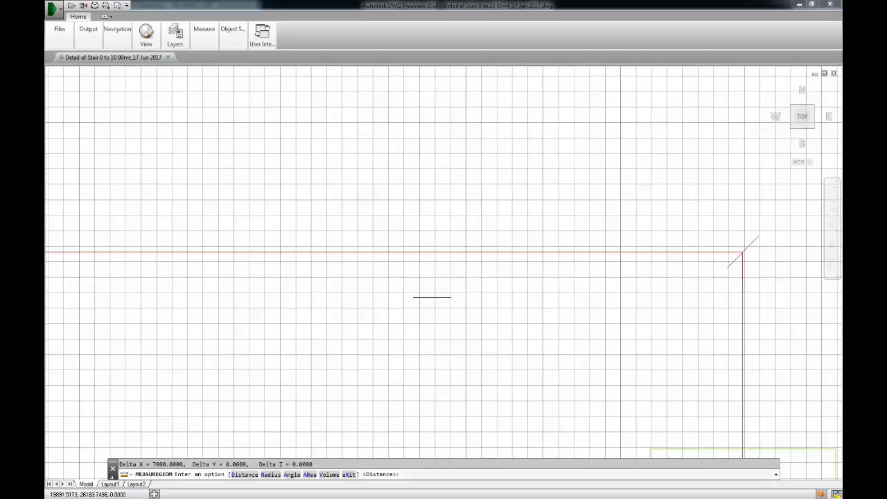
pyautogui.scroll(-4, 432, 297)
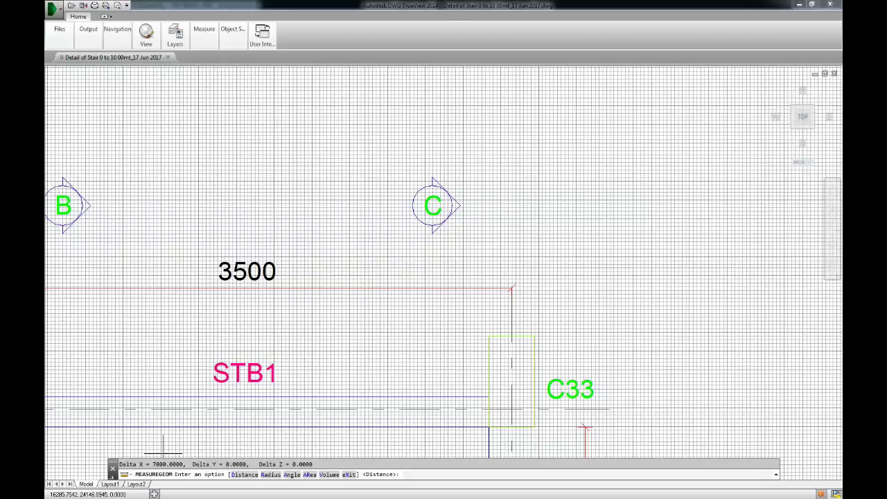
pyautogui.scroll(-6, 332, 376)
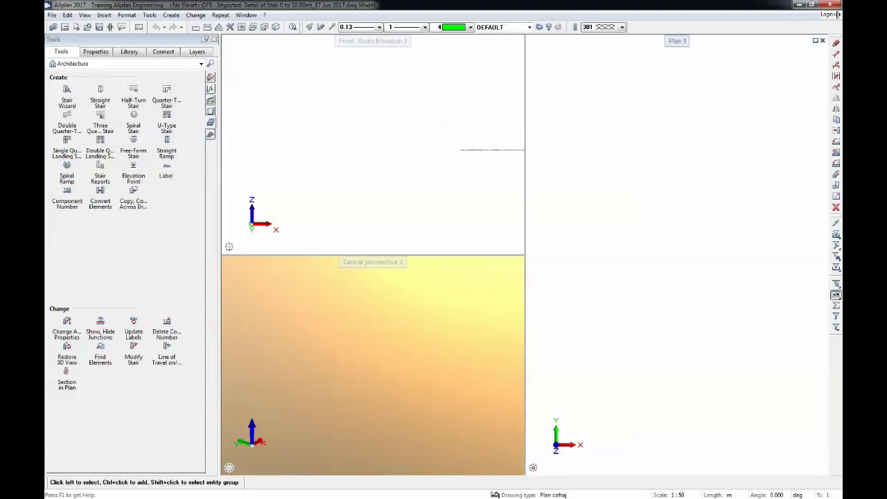
# Switch to Allplan, start an AutoCAD import with "Detail of Stair 0 to 10 00mt_17 Jun 2017.dwg" selected, and open the import settings.
pyautogui.click(52, 14)
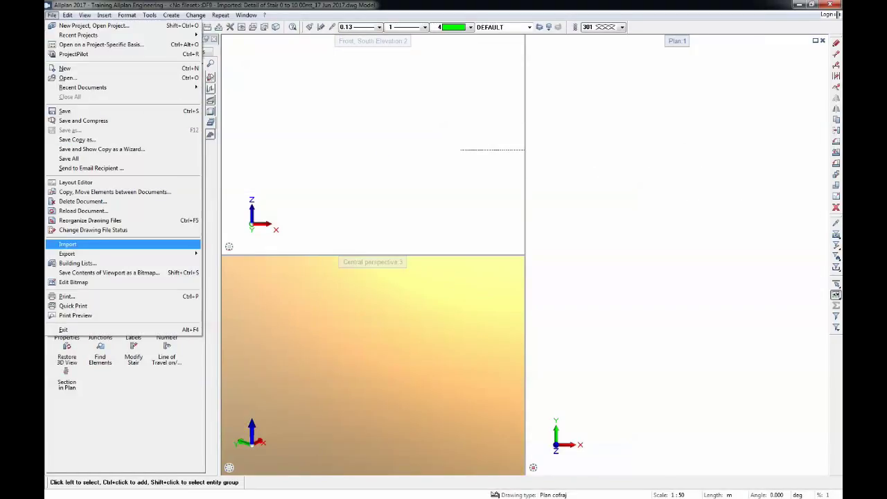
pyautogui.press('Right')
pyautogui.press('Return')
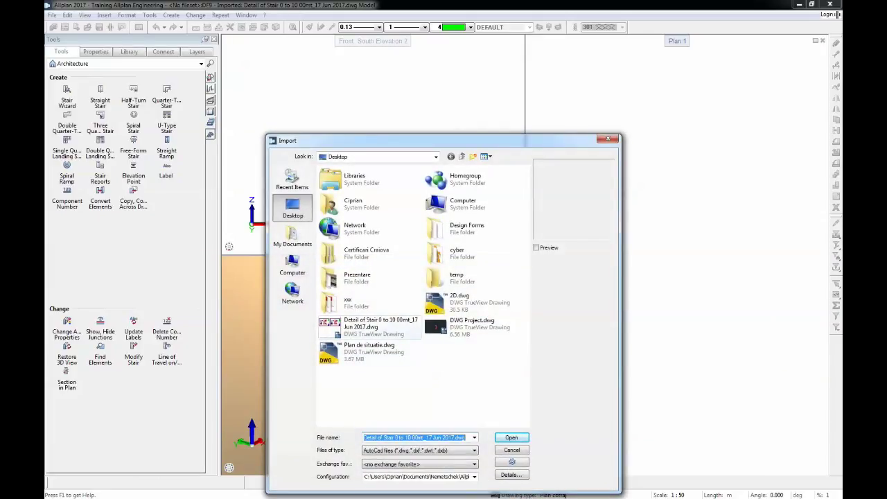
pyautogui.click(375, 327)
pyautogui.click(512, 461)
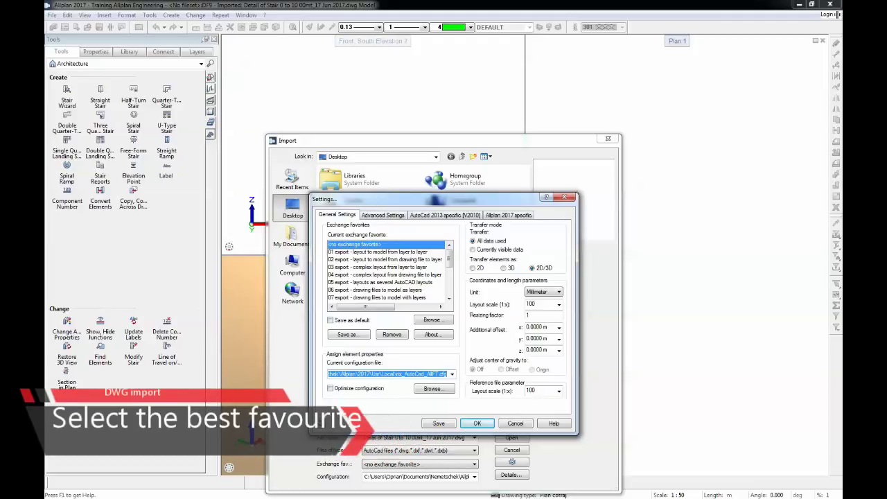
# Apply favorite "11 import - model to a drawing file with layers" and set the unit to Millimeter, layout scales to 50 and resizing factor to 0.5.
pyautogui.scroll(-2, 388, 270)
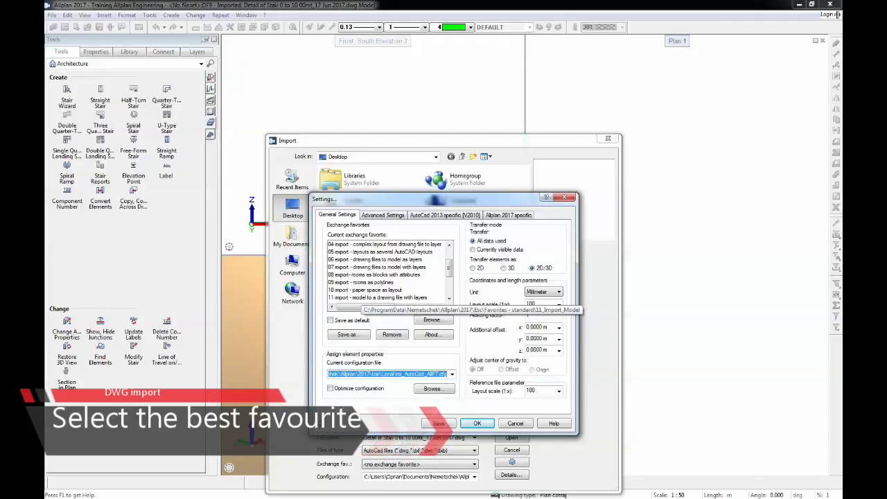
pyautogui.click(362, 298)
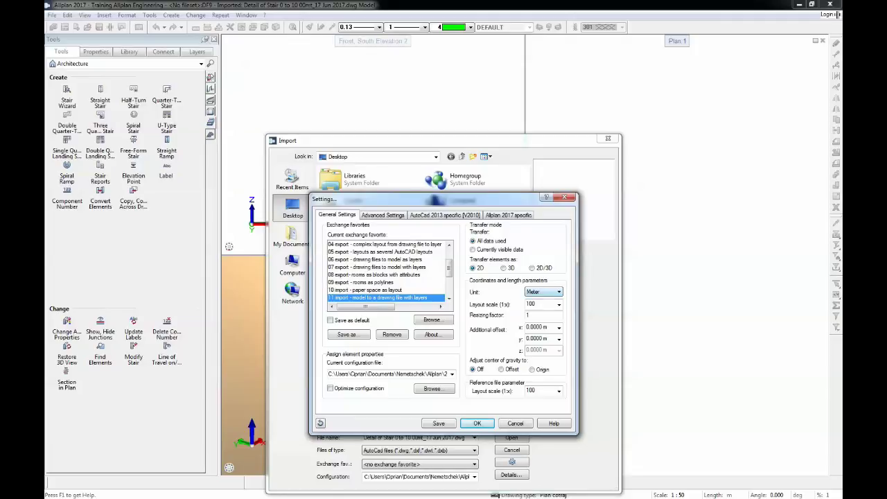
pyautogui.click(558, 292)
pyautogui.click(543, 301)
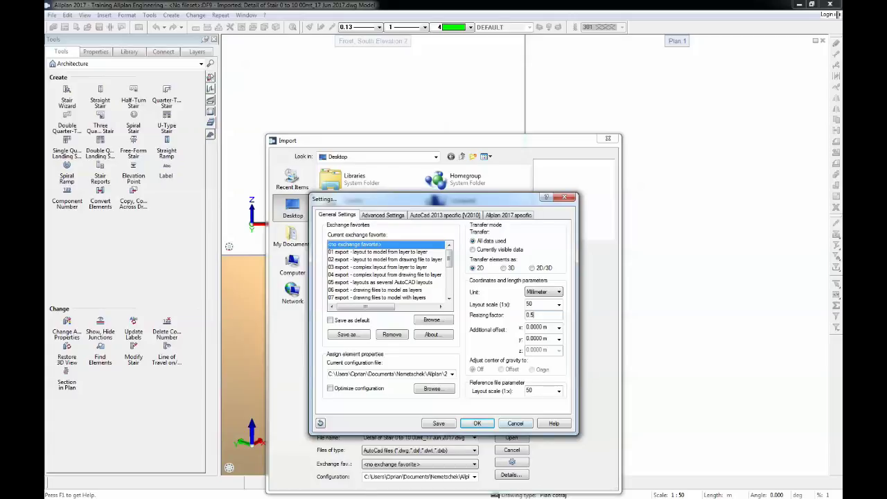
pyautogui.click(477, 423)
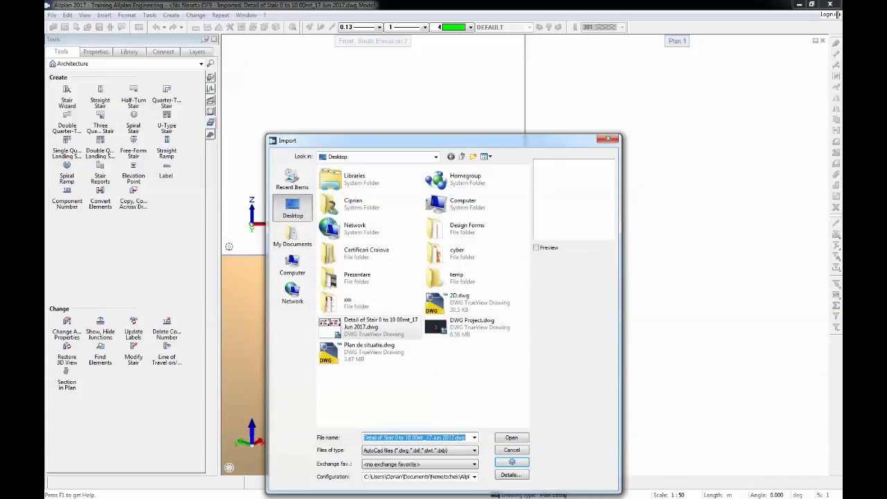
# Import the selected stair DWG into the current drawing file and accept the conversion settings.
pyautogui.press('Return')
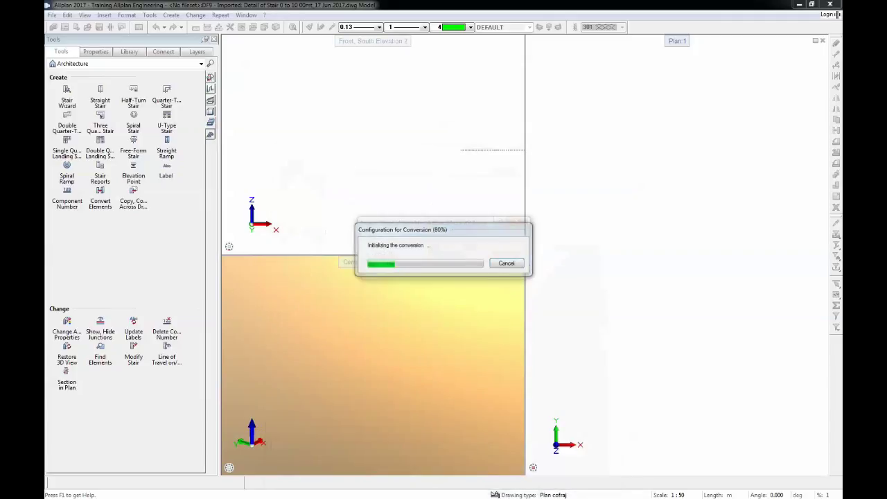
pyautogui.press('Return')
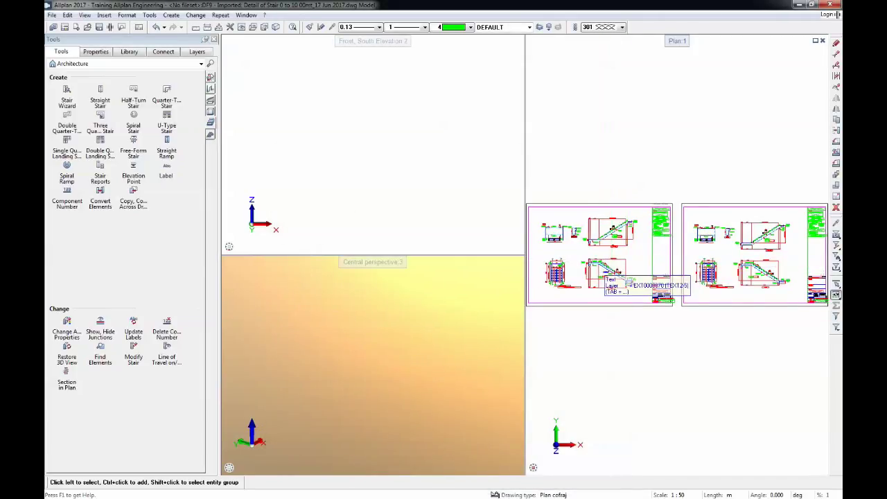
# Measure the length of the 3500 dimension line above beam STB1 in the imported stair plan to verify its scale.
pyautogui.scroll(6, 628, 279)
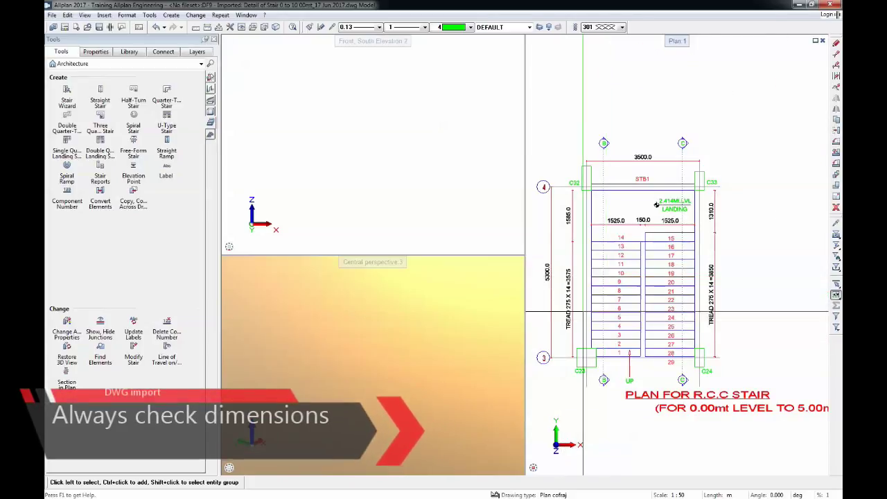
pyautogui.scroll(2, 656, 205)
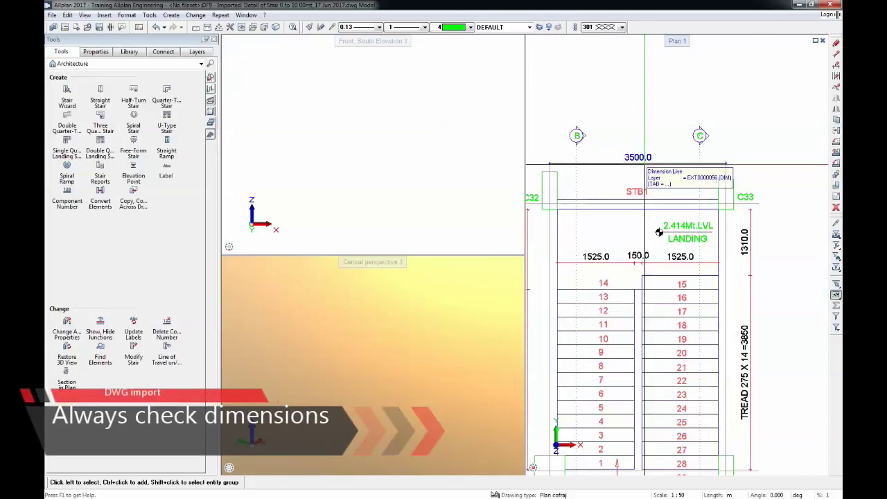
pyautogui.click(208, 27)
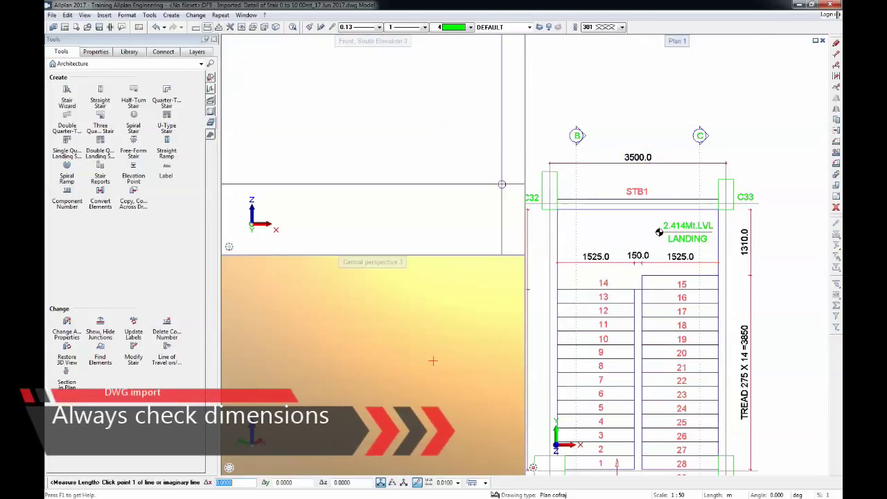
pyautogui.click(550, 163)
pyautogui.scroll(2, 551, 164)
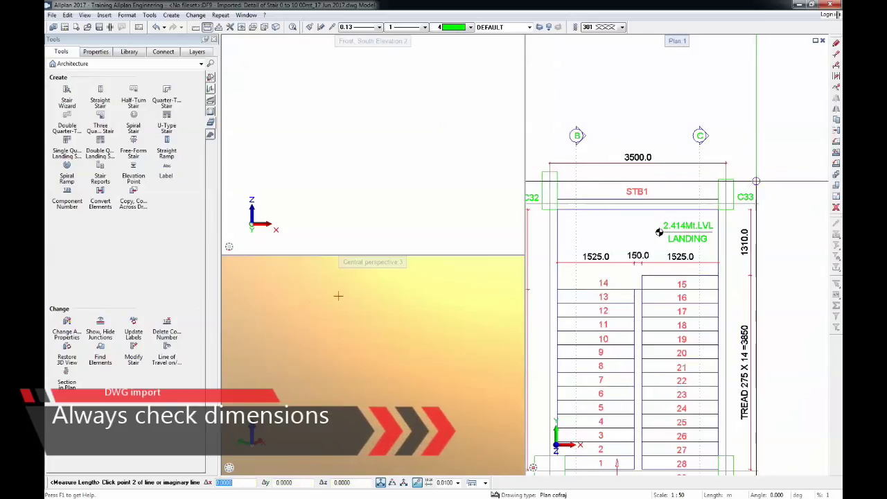
pyautogui.scroll(2, 769, 164)
pyautogui.click(769, 164)
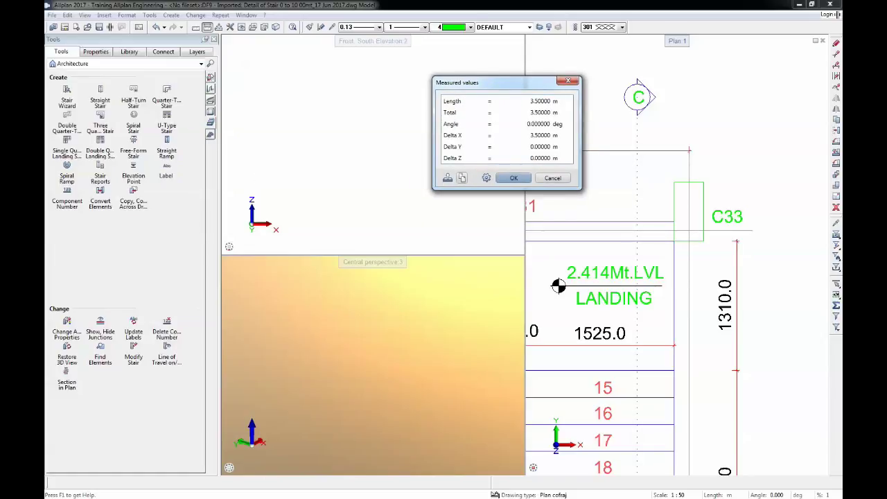
pyautogui.press('Escape')
pyautogui.scroll(-8, 641, 175)
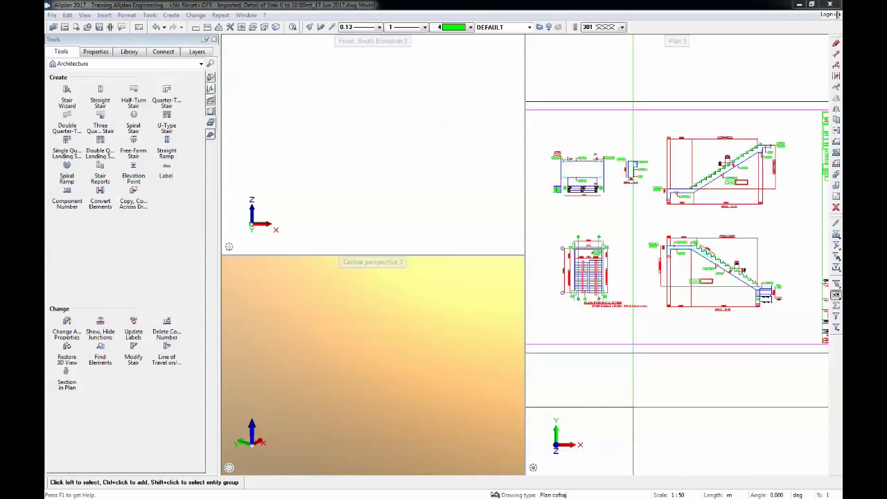
# Set the imported stair DWG drawing file 9 as a reference background file and make drawing file 10 "3D stair" current.
pyautogui.scroll(-2, 604, 374)
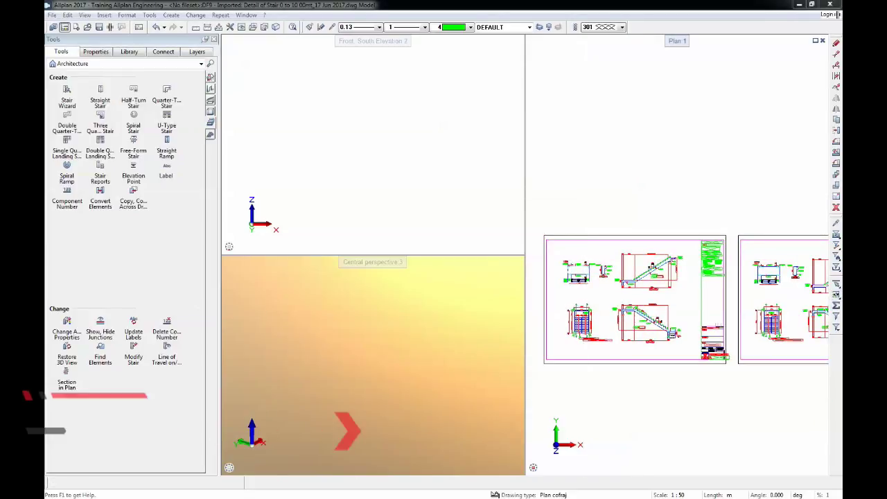
pyautogui.click(65, 27)
pyautogui.moveTo(374, 142); pyautogui.dragTo(578, 81)
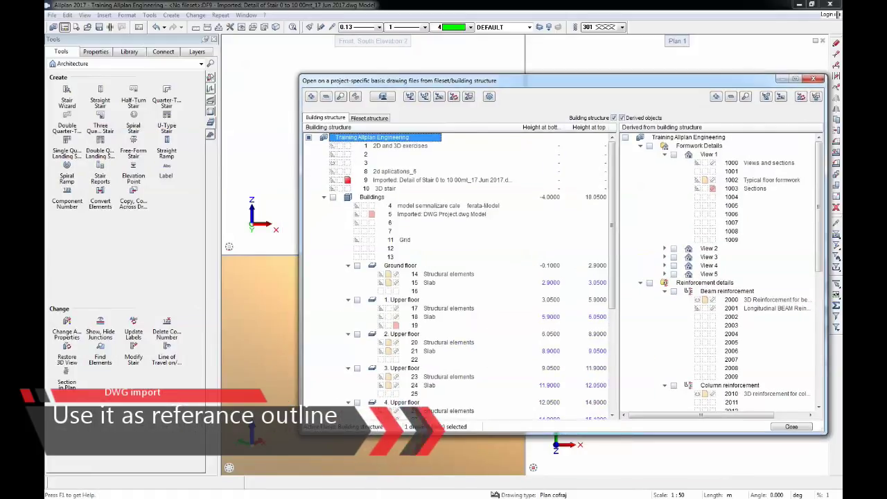
pyautogui.click(332, 180)
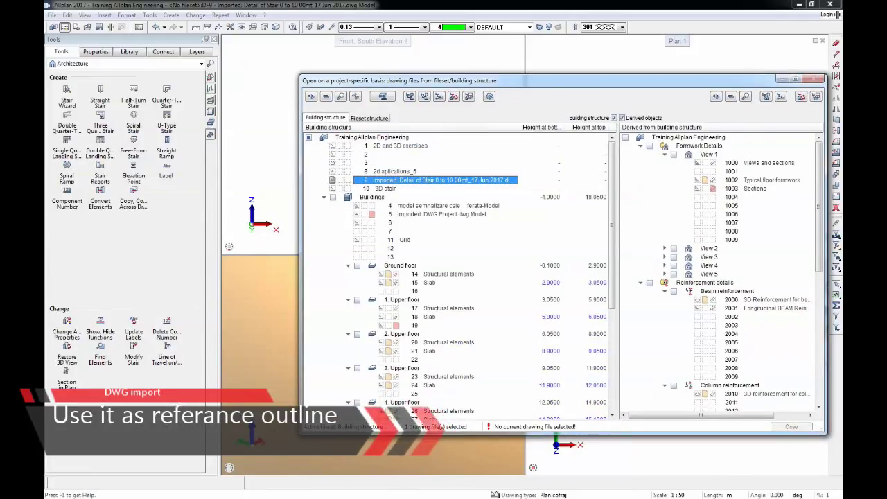
pyautogui.click(348, 188)
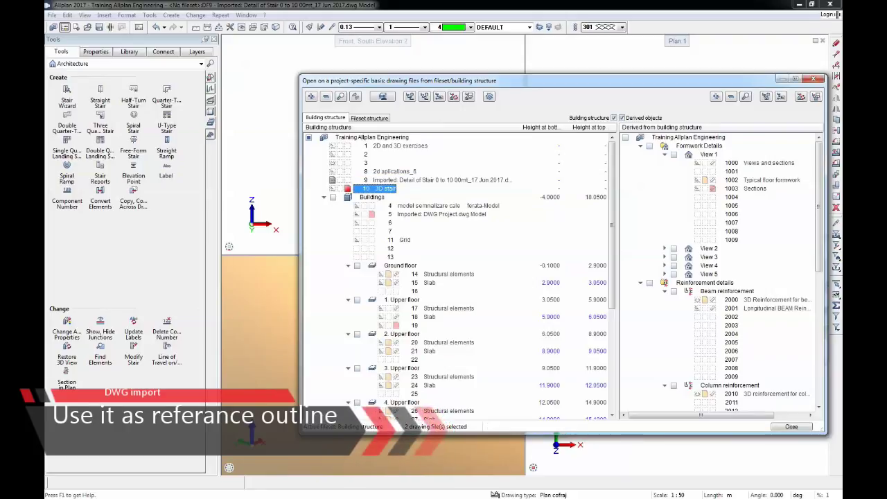
pyautogui.click(791, 427)
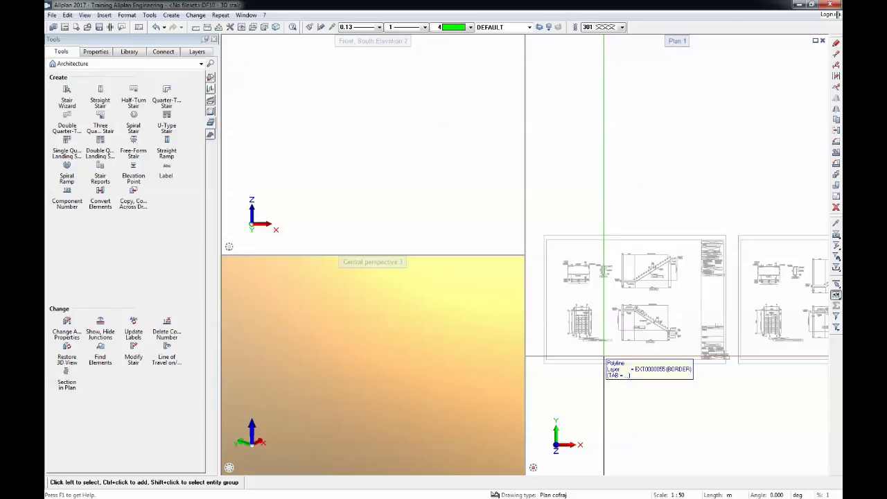
# Start a U-Type Stair and trace its inner stringer around the 150 mm stairwell, beginning at the inner foot of step 1.
pyautogui.scroll(4, 580, 325)
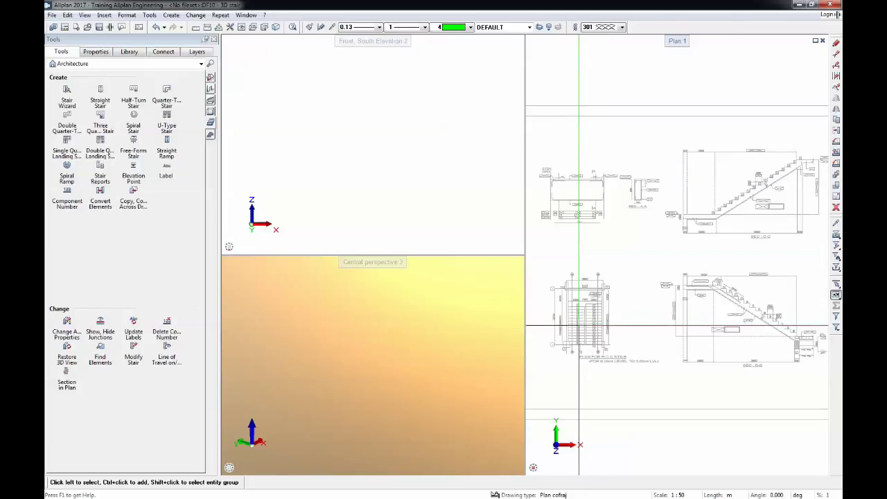
pyautogui.scroll(4, 580, 326)
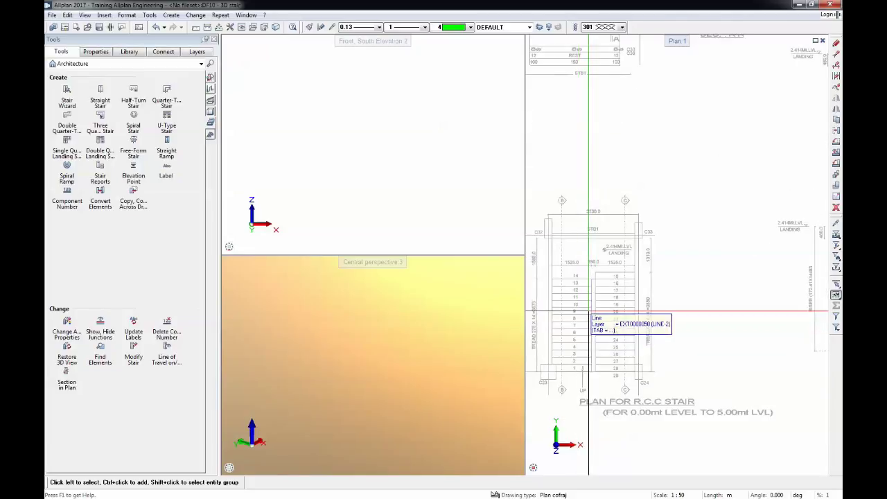
pyautogui.moveTo(597, 309)
pyautogui.mouseDown(button='middle')
pyautogui.moveTo(598, 291)
pyautogui.moveTo(632, 264)
pyautogui.mouseUp(button='middle')
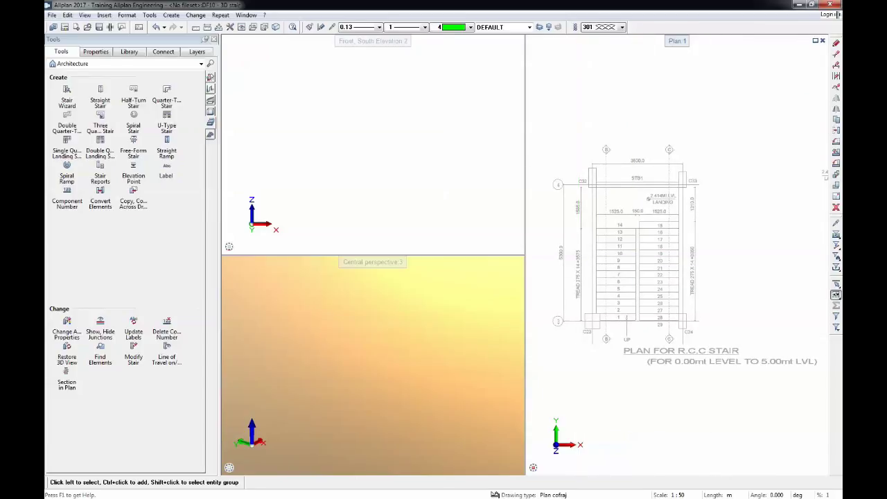
pyautogui.click(201, 63)
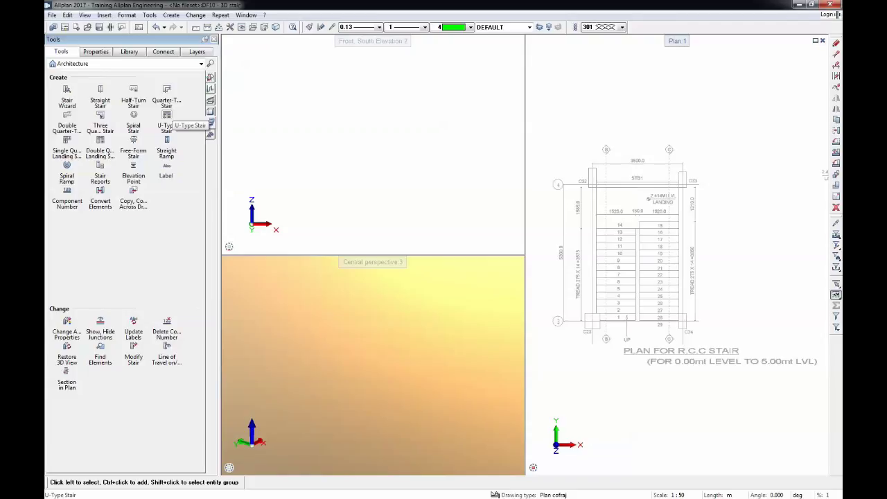
pyautogui.click(166, 116)
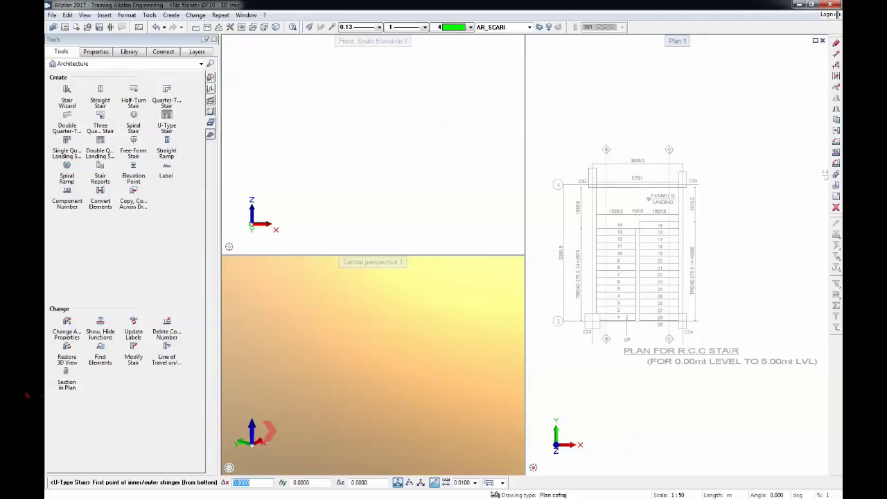
pyautogui.scroll(2, 600, 317)
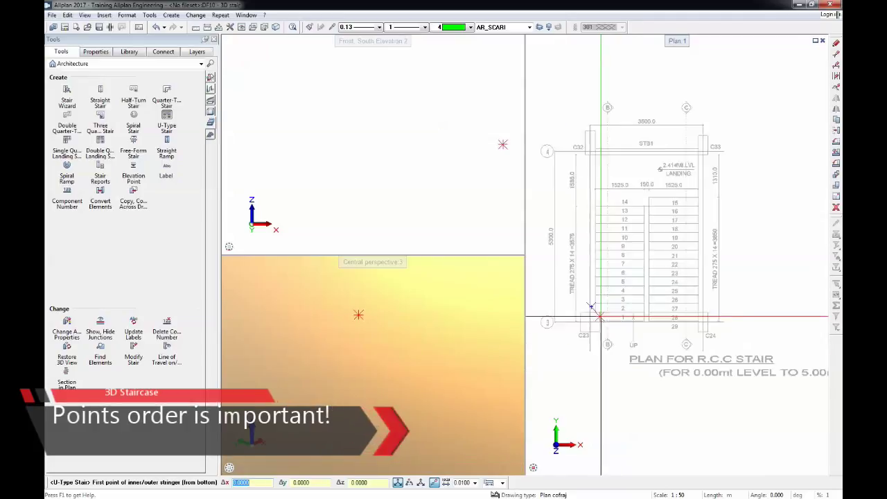
pyautogui.scroll(3, 591, 306)
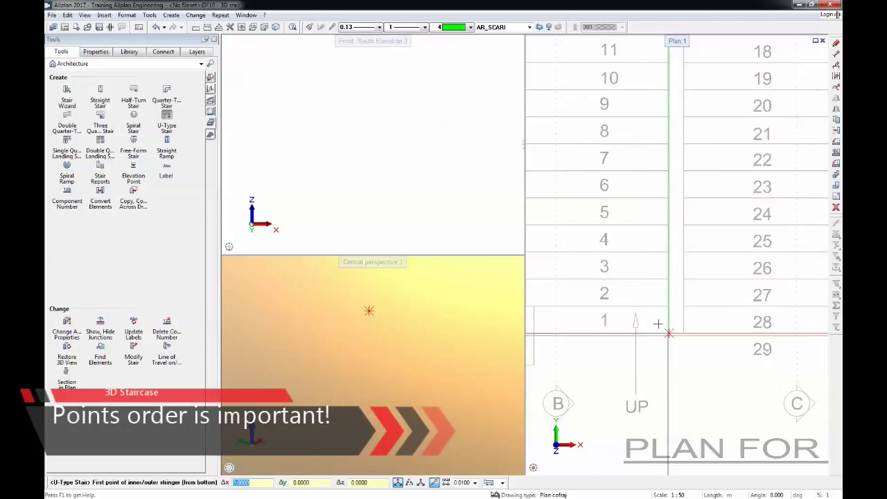
pyautogui.scroll(-2, 662, 330)
pyautogui.click(667, 333)
pyautogui.scroll(-2, 665, 333)
pyautogui.scroll(3, 666, 127)
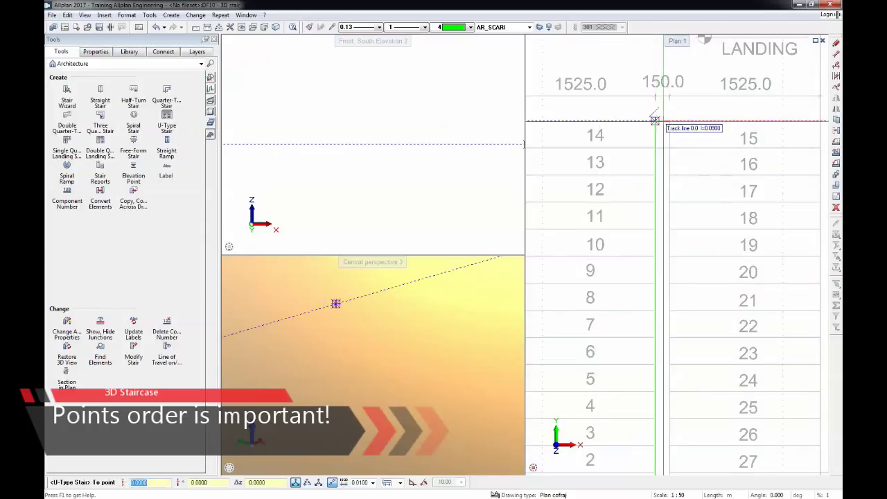
pyautogui.click(669, 121)
pyautogui.scroll(-1, 670, 121)
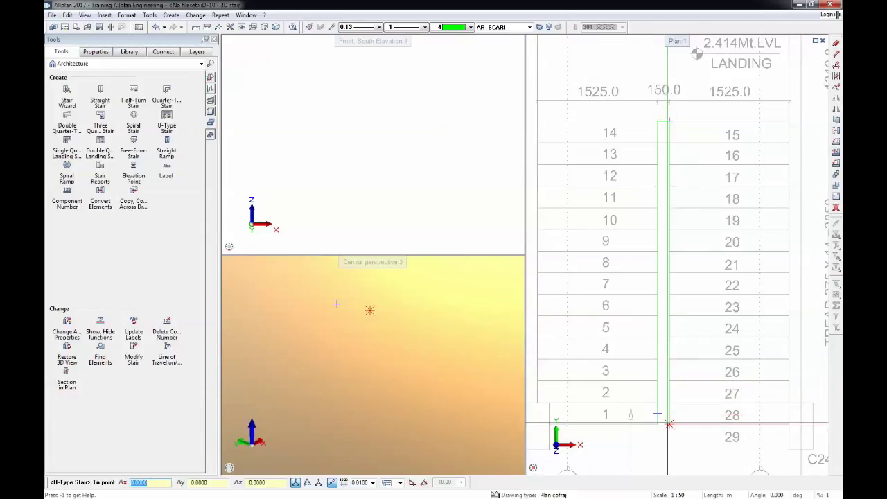
# Trace the outer stringer from the foot of step 28 around the landing corners to the outer foot of step 1.
pyautogui.click(778, 413)
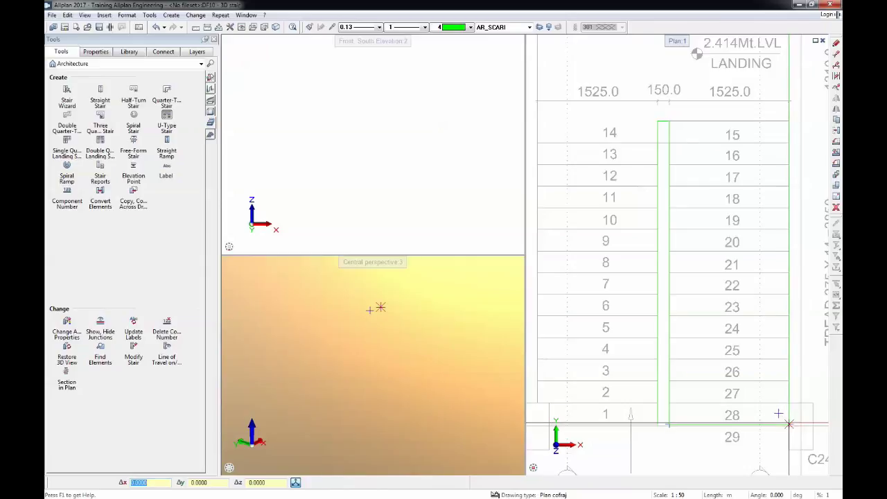
pyautogui.scroll(-1, 778, 414)
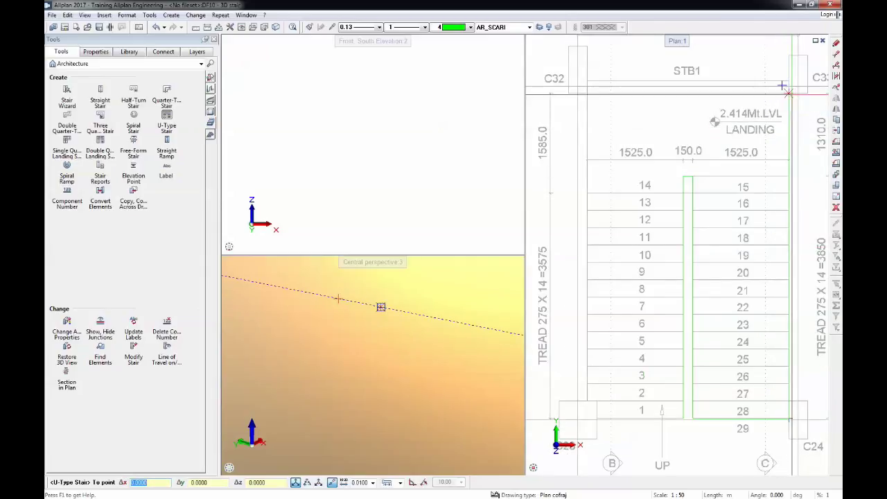
pyautogui.click(586, 91)
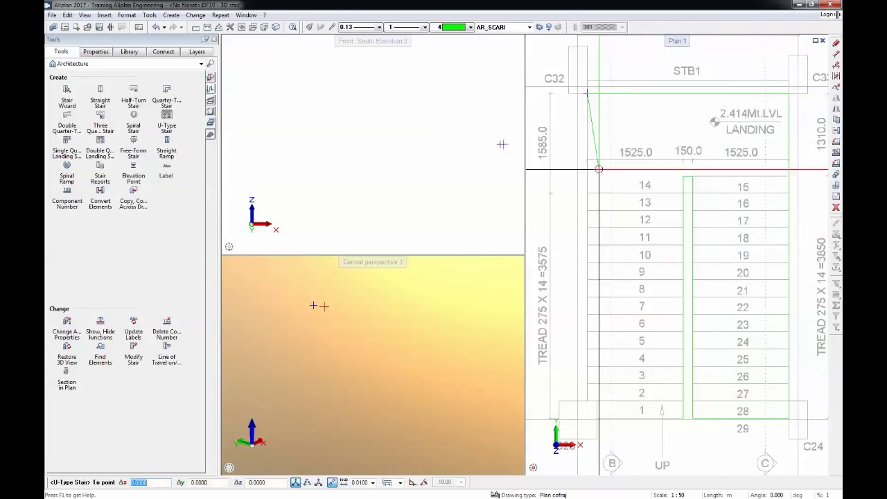
pyautogui.scroll(2, 669, 426)
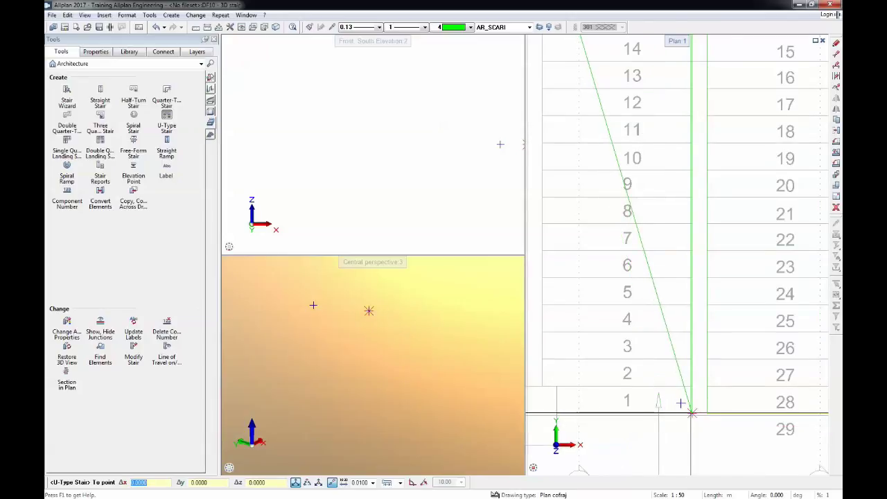
pyautogui.scroll(-1, 681, 403)
pyautogui.scroll(2, 594, 420)
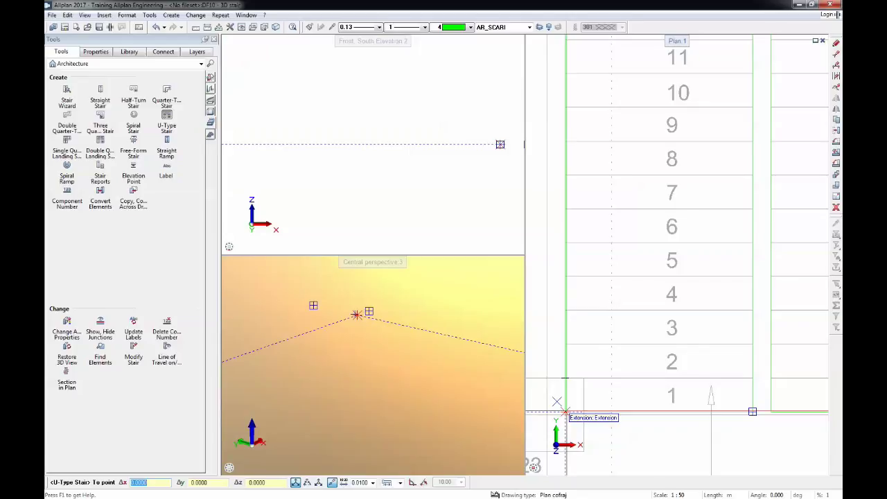
pyautogui.click(565, 414)
pyautogui.scroll(-3, 600, 363)
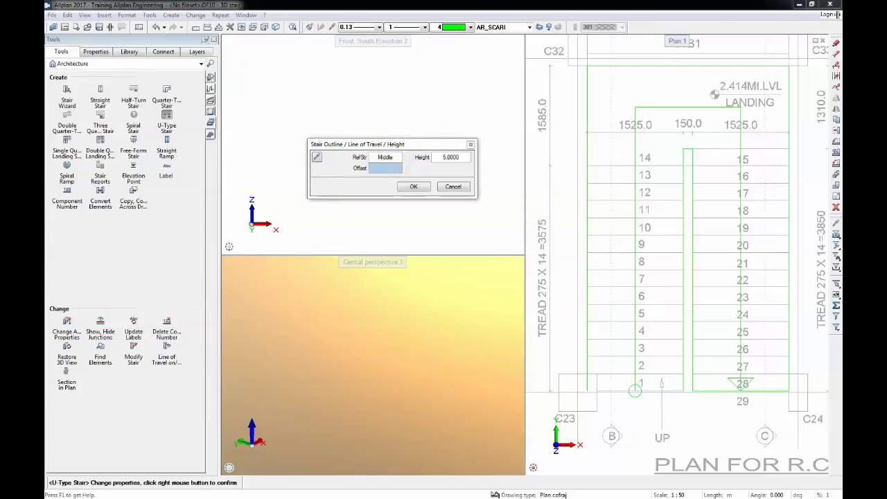
# Accept the stair height of 5.0000 m from bottom level 0.0000 with 28 rises and the line of travel in the middle.
pyautogui.click(451, 157)
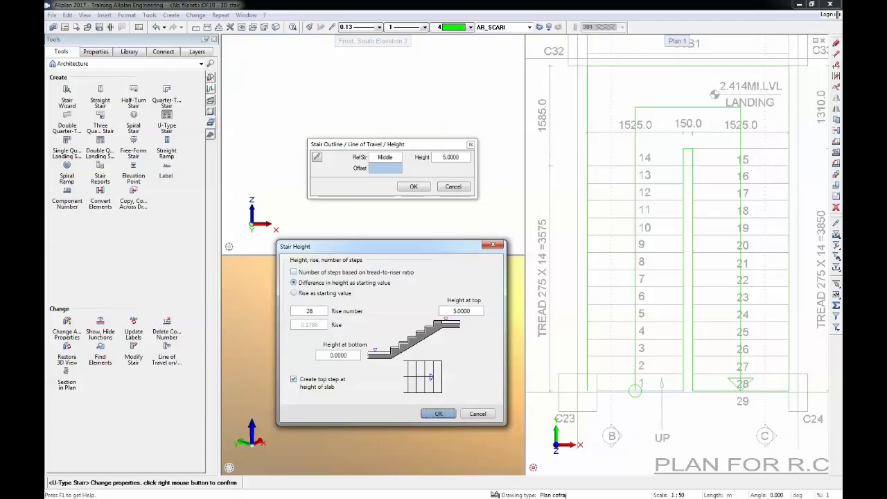
pyautogui.press('Return')
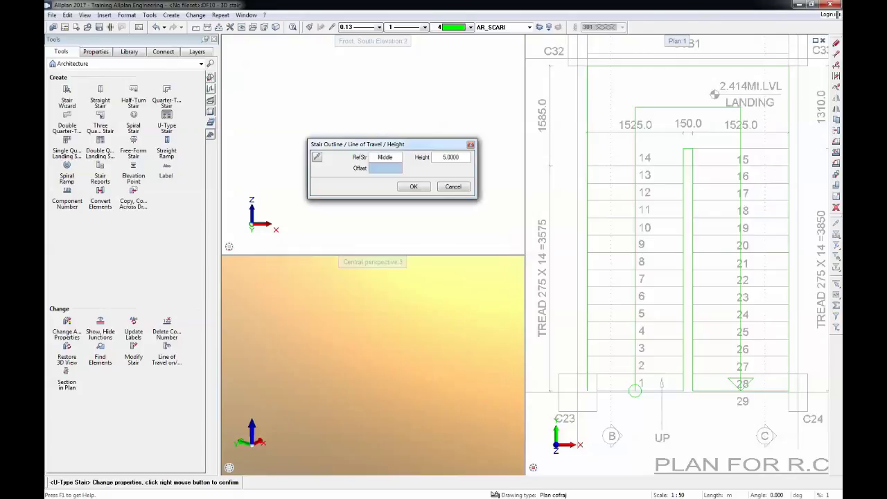
pyautogui.press('Return')
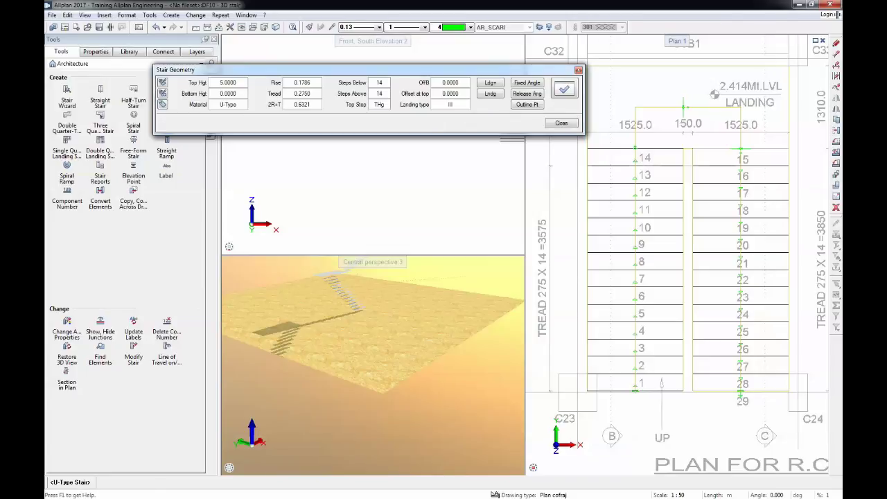
# Set the stair's landing type to Type I and the number of steps above the landing to 15.
pyautogui.click(561, 123)
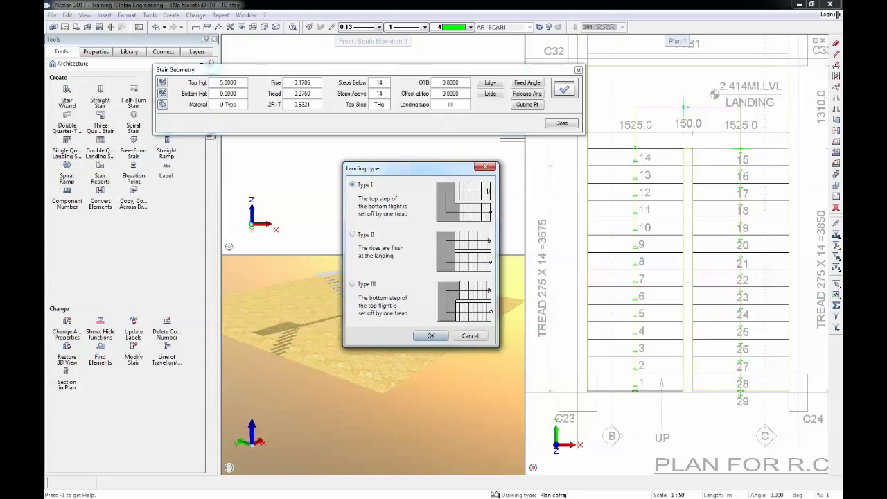
pyautogui.click(431, 335)
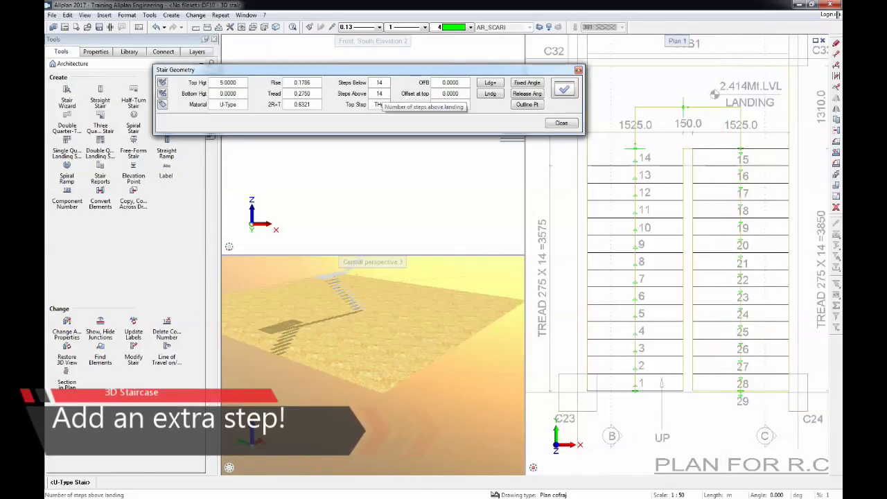
pyautogui.click(378, 93)
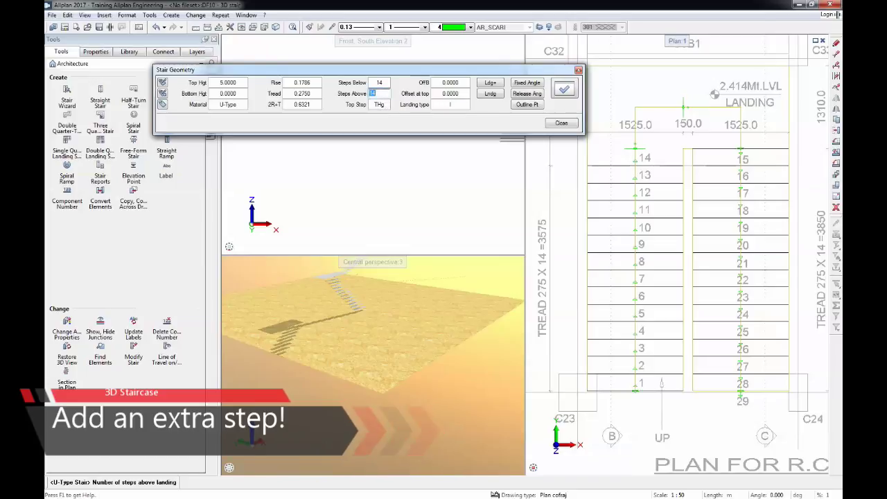
pyautogui.write('15')
pyautogui.press('Return')
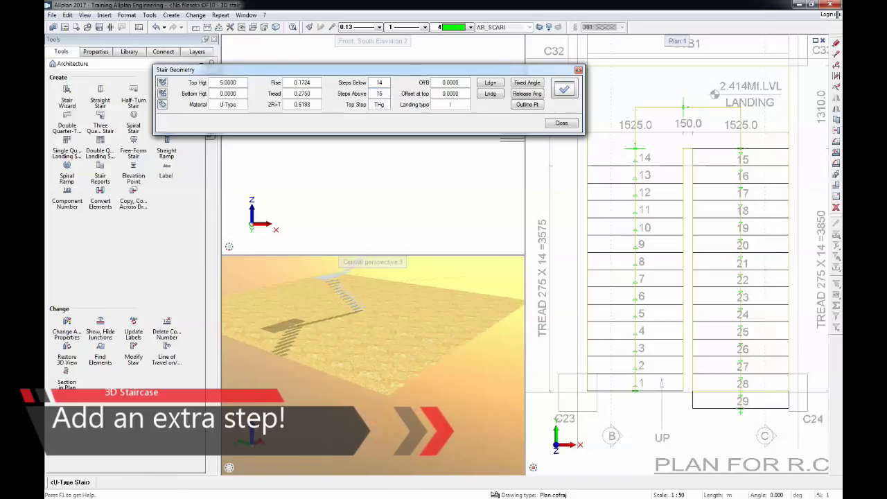
# Turn on the center carriage in the 3D geometry of the stair's components.
pyautogui.scroll(-3, 361, 312)
pyautogui.scroll(5, 362, 311)
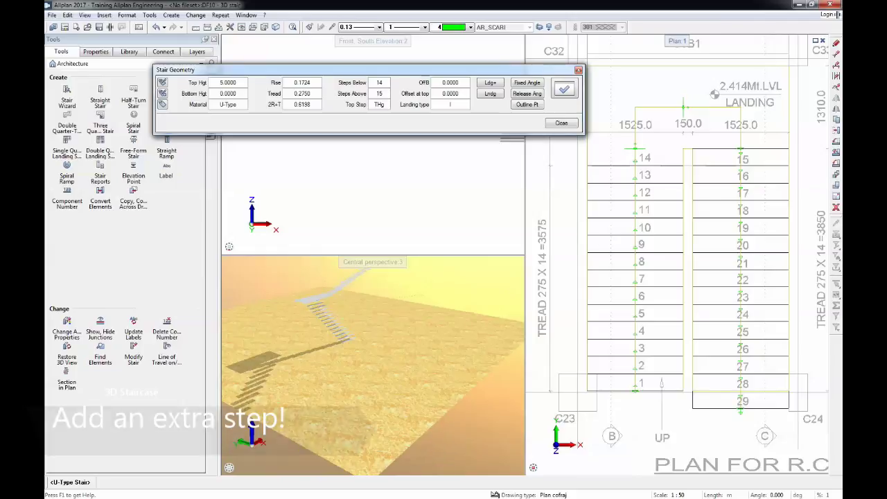
pyautogui.moveTo(362, 319); pyautogui.dragTo(367, 402, button='middle')
pyautogui.scroll(4, 346, 368)
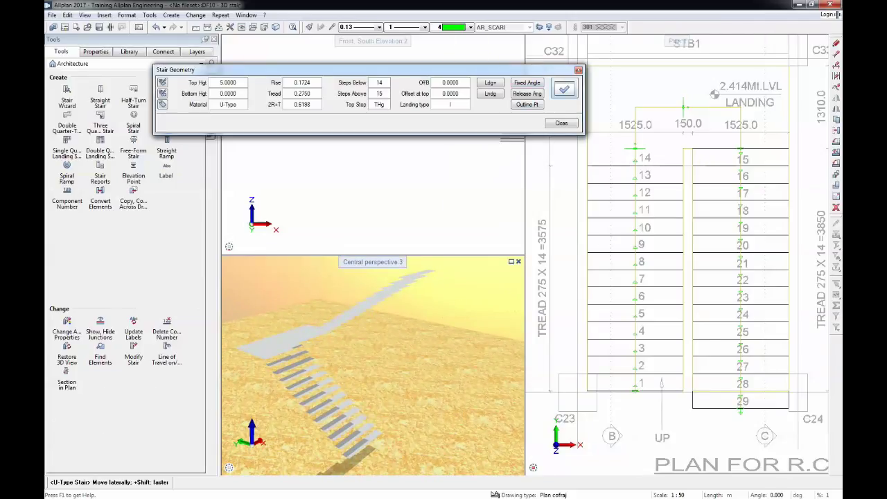
pyautogui.scroll(-1, 367, 367)
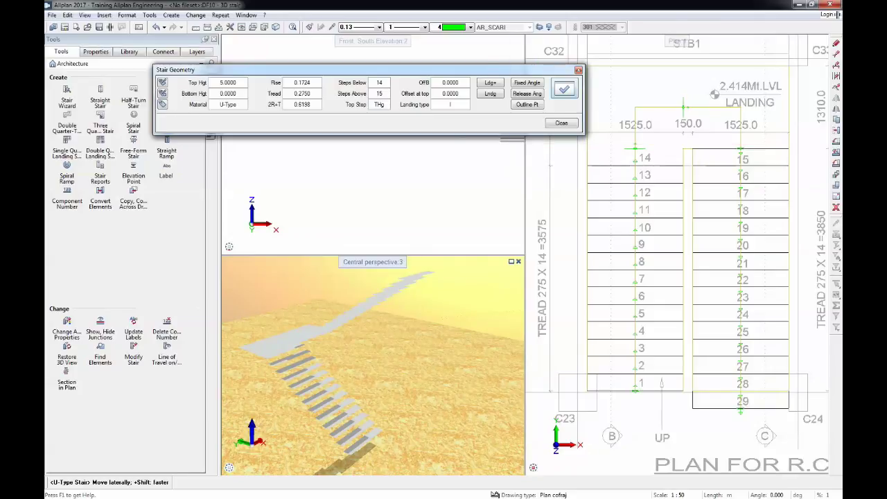
pyautogui.click(564, 88)
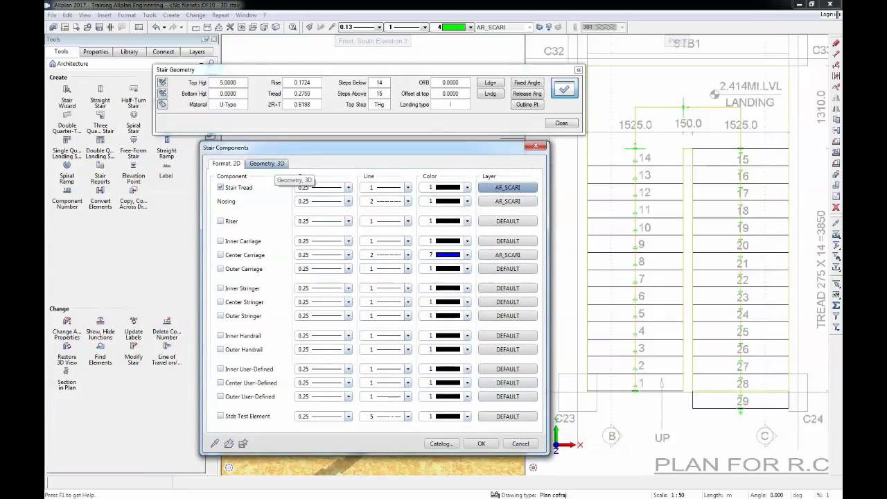
pyautogui.click(266, 163)
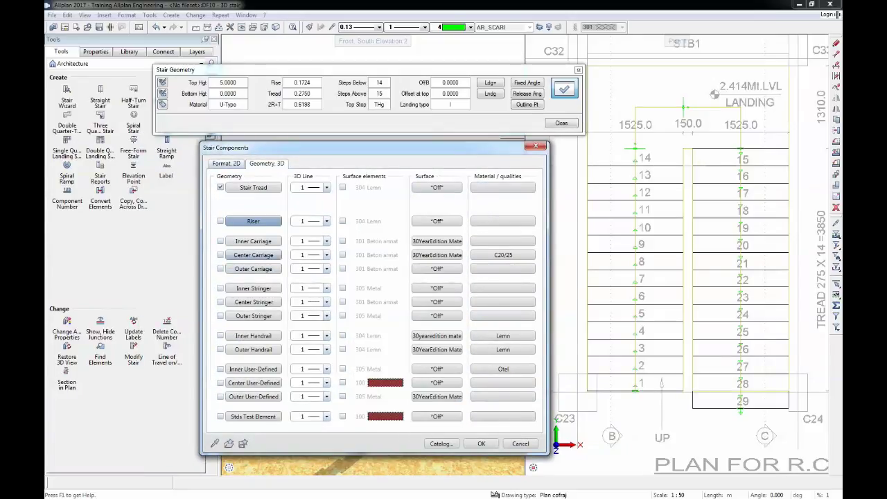
pyautogui.click(220, 255)
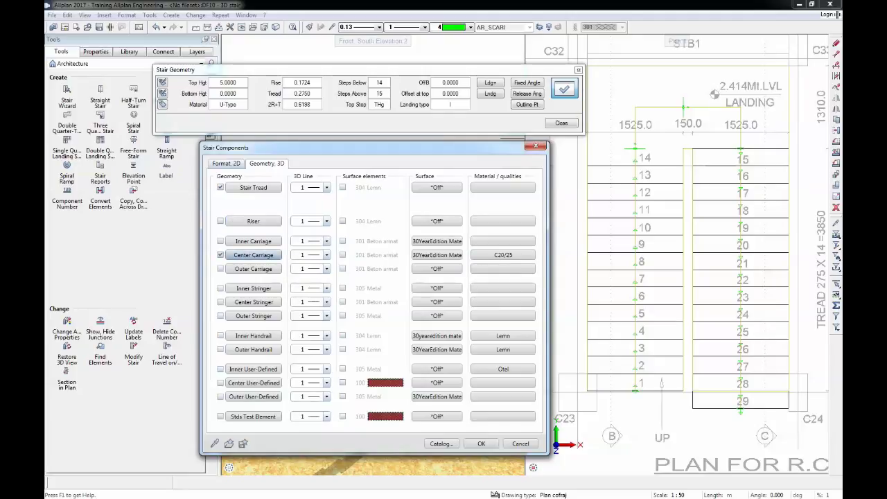
# Consult the slab thickness in the stair detail in DWG TrueView and set the center carriage's thickness perpendicular to the slope to 0.23.
pyautogui.click(254, 255)
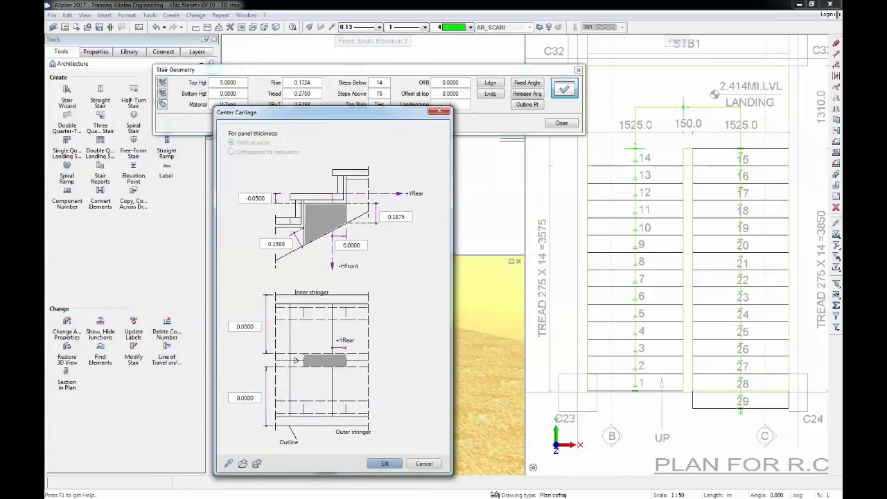
pyautogui.hotkey('alt', 'Tab')
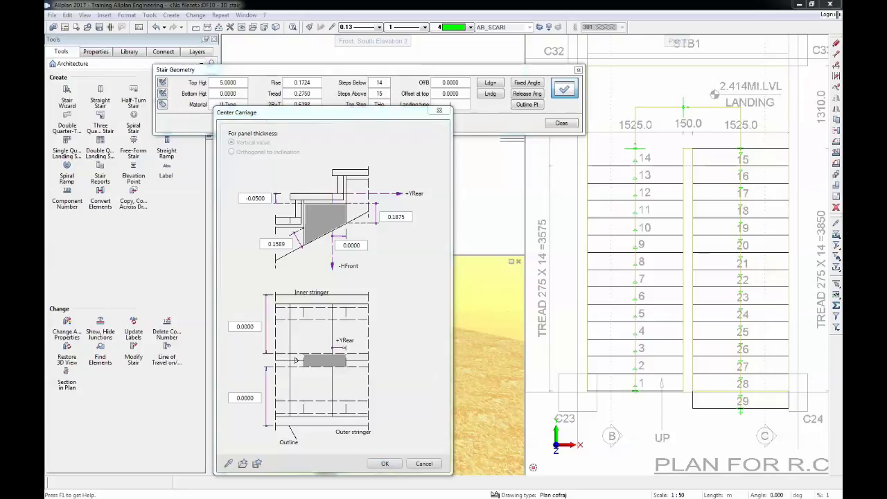
pyautogui.scroll(2, 395, 292)
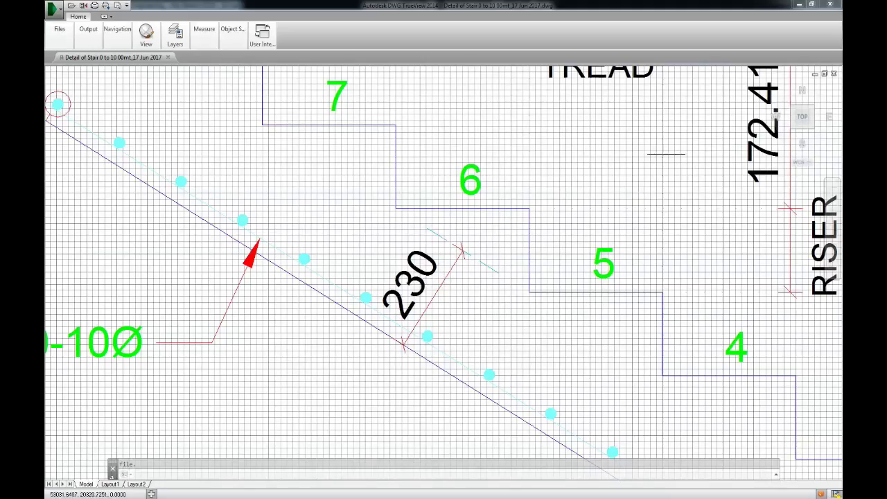
pyautogui.hotkey('alt', 'Tab')
pyautogui.click(276, 244)
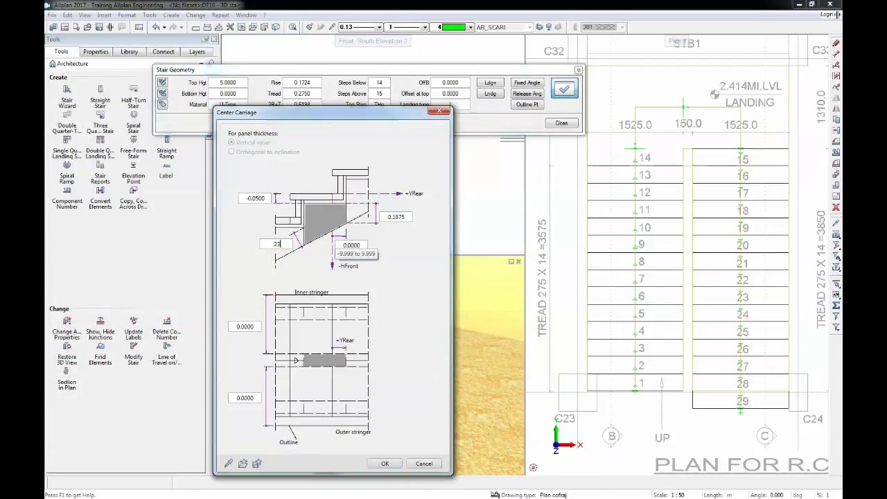
pyautogui.press('Return')
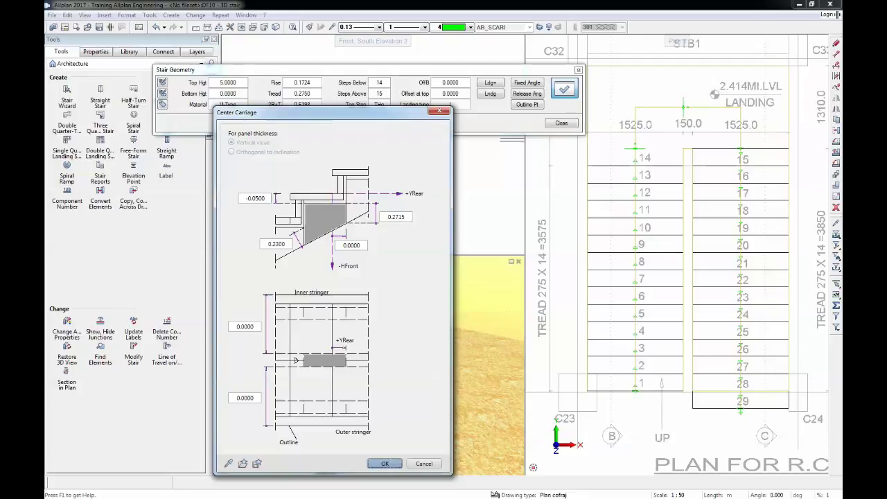
pyautogui.press('Return')
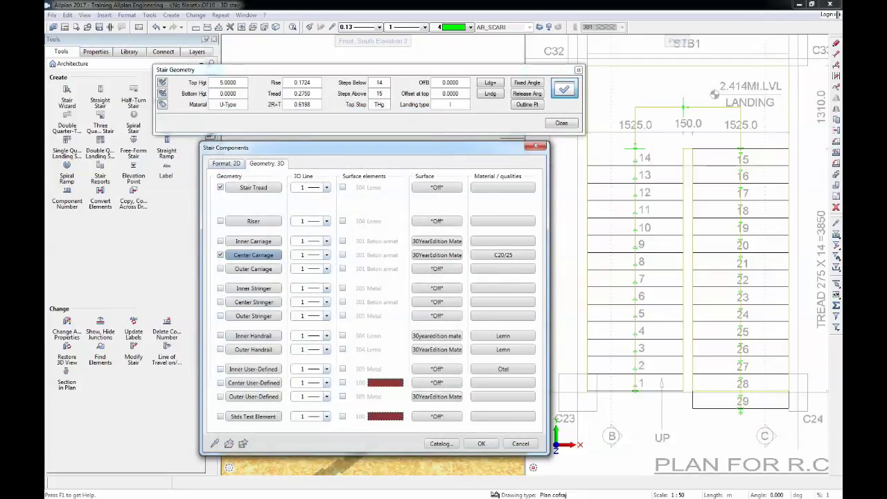
# Add the inner handrail and the inner user-defined component to the stair's 3D geometry and apply the components.
pyautogui.click(220, 335)
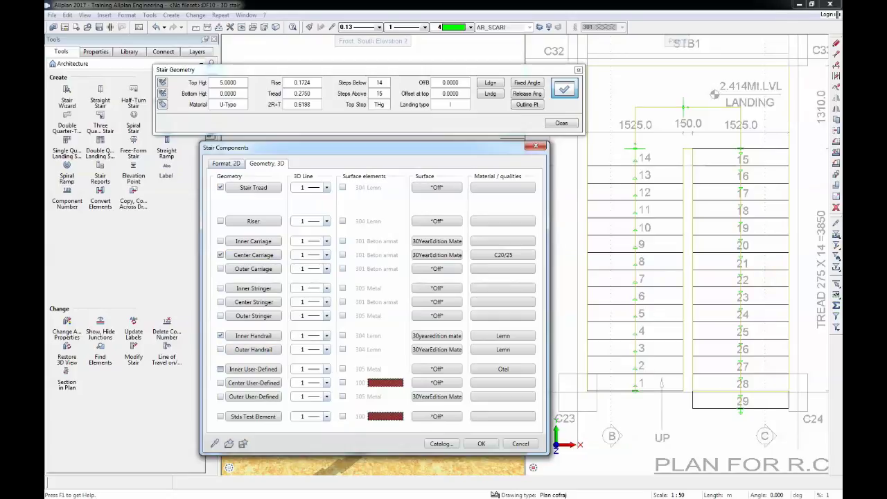
pyautogui.click(220, 368)
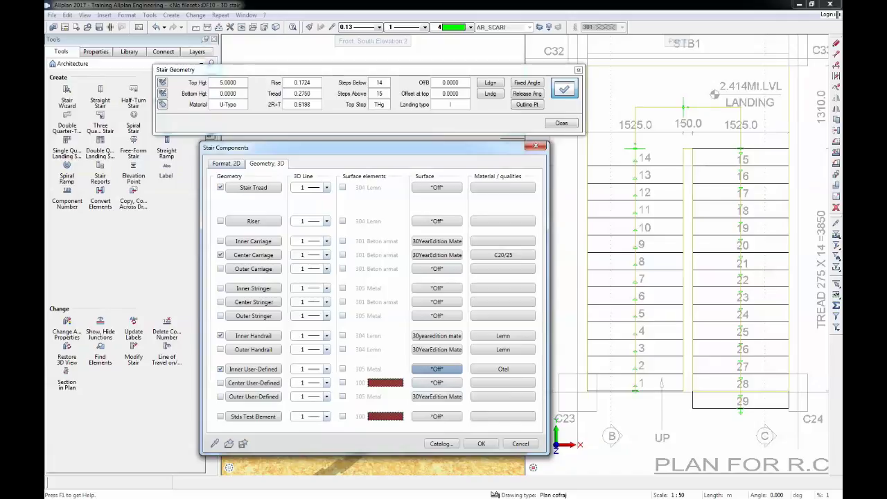
pyautogui.click(481, 444)
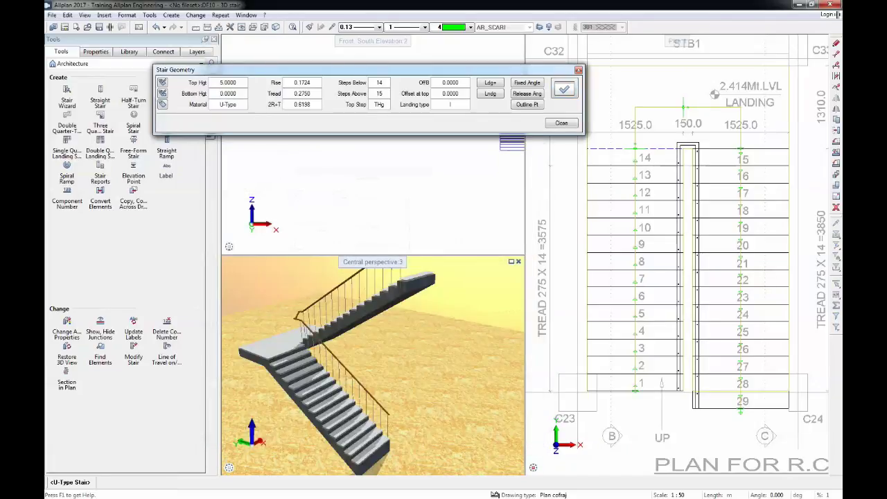
# Remove the stair treads from the stair's 3D components, leaving the carriage and inner railing switched on.
pyautogui.moveTo(339, 388); pyautogui.dragTo(406, 388)
pyautogui.moveTo(406, 388); pyautogui.dragTo(351, 385, button='middle')
pyautogui.scroll(-2, 364, 371)
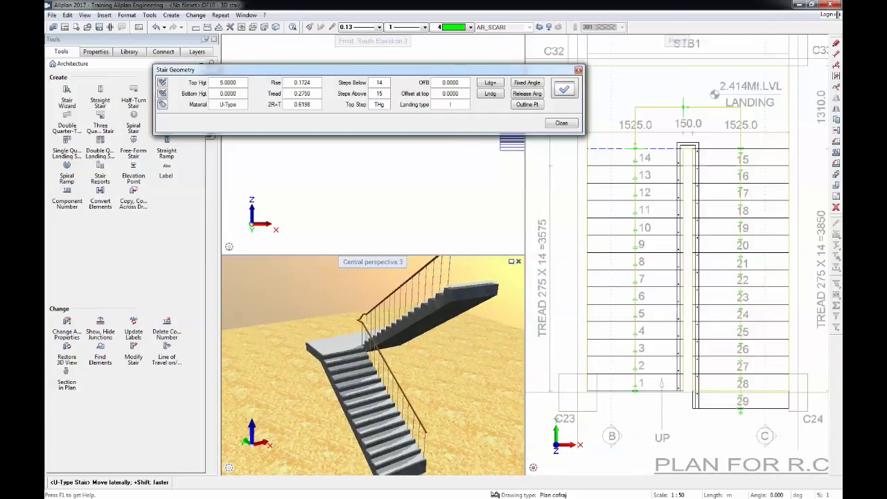
pyautogui.click(564, 88)
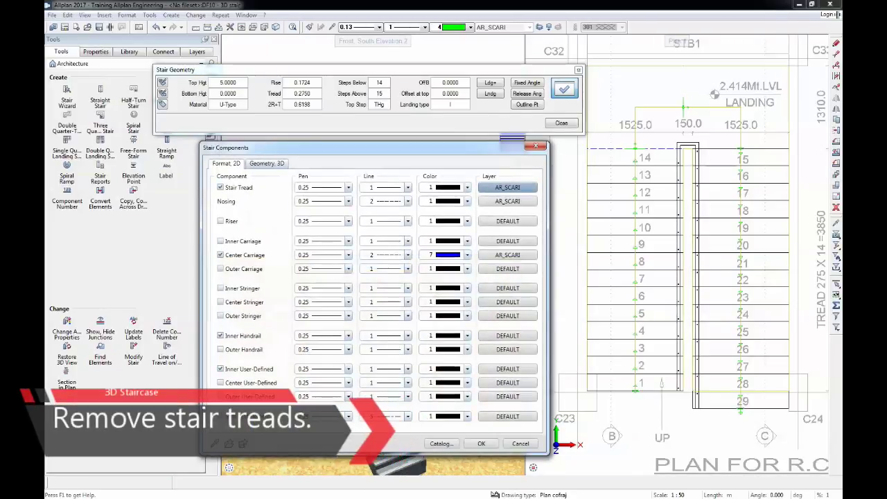
pyautogui.click(266, 164)
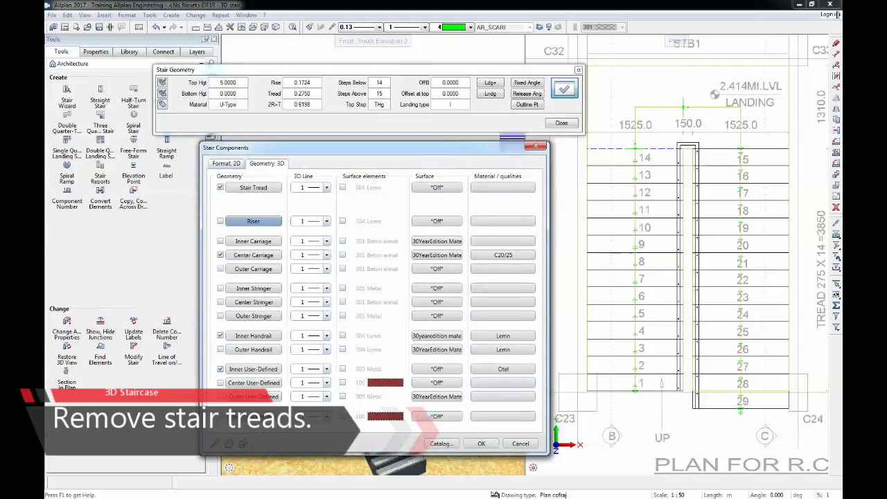
pyautogui.click(248, 187)
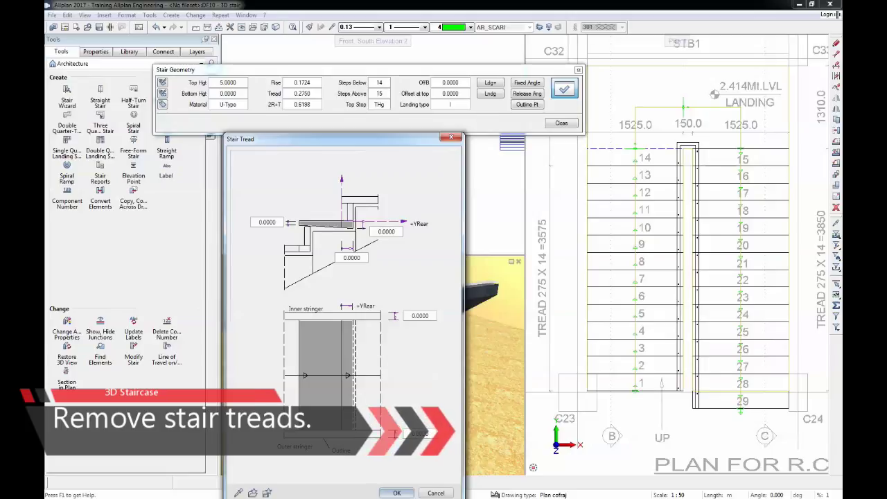
pyautogui.click(396, 493)
pyautogui.click(221, 187)
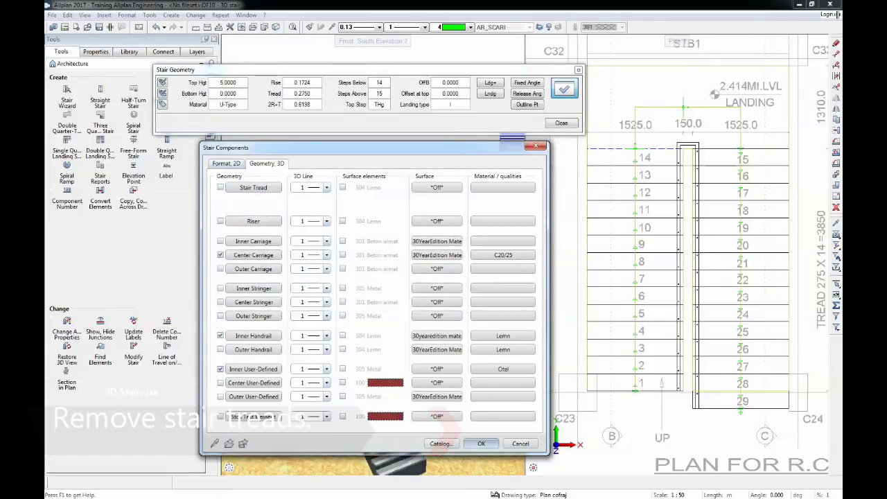
pyautogui.press('Return')
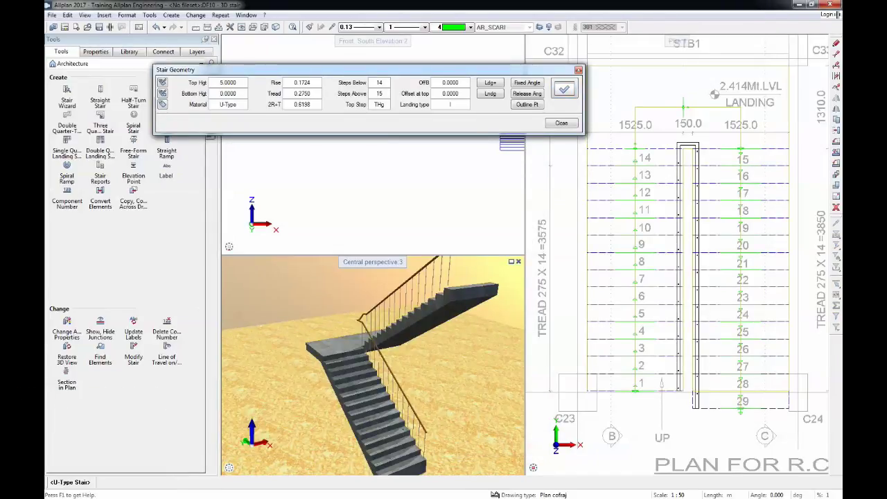
# Finish the stair design, saving the changes, and place its rise/tread label on the landing in the plan.
pyautogui.click(561, 123)
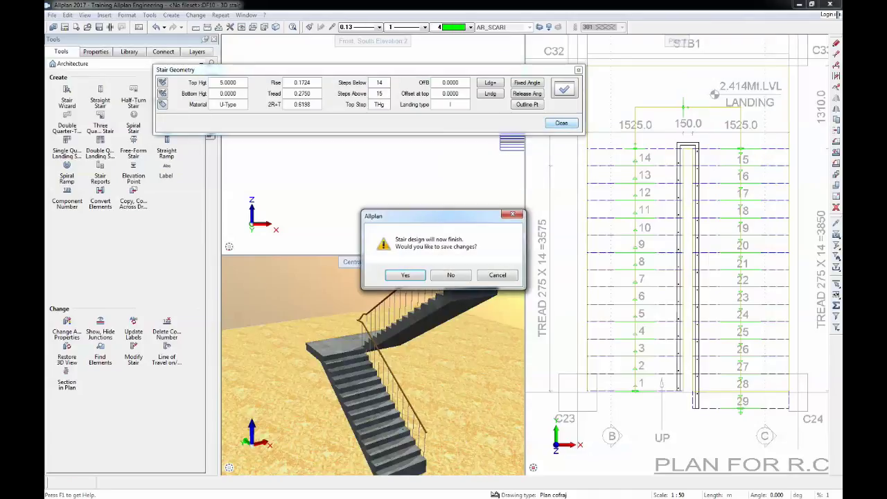
pyautogui.click(406, 275)
pyautogui.scroll(-4, 605, 275)
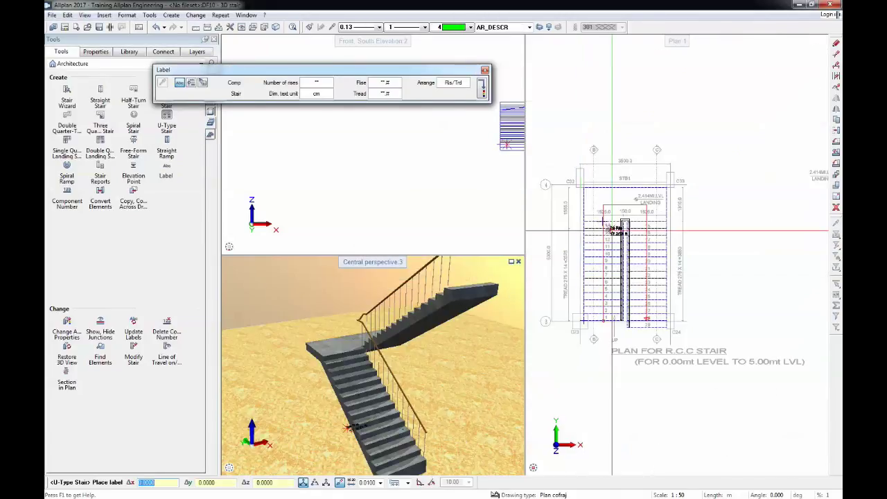
pyautogui.scroll(6, 622, 204)
pyautogui.scroll(2, 621, 203)
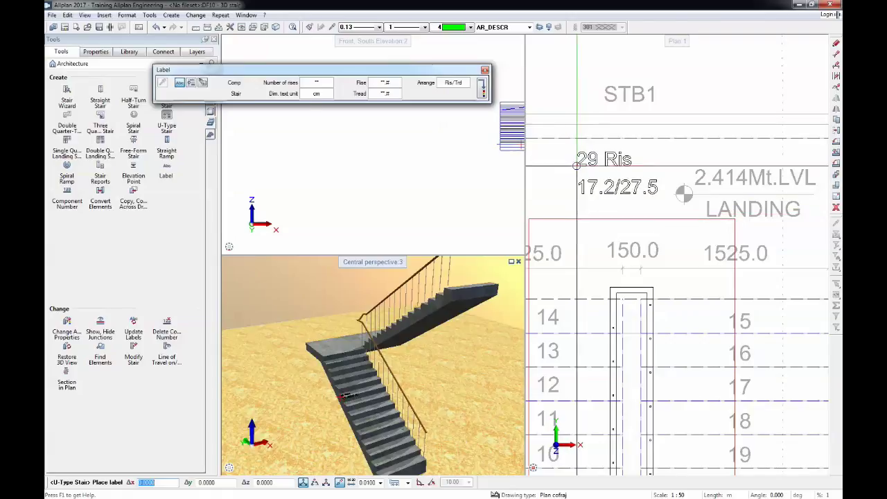
pyautogui.click(565, 174)
pyautogui.press('Escape')
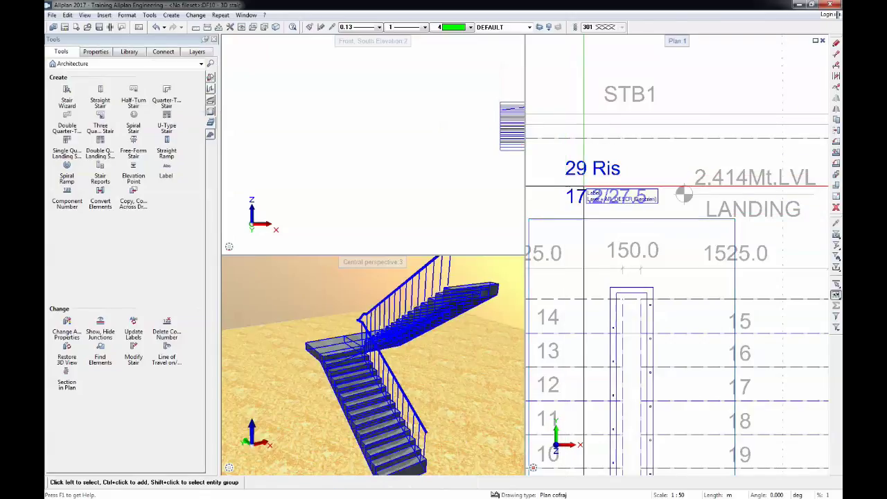
# Examine the lowest steps and the underside of the concrete flight from several angles in the perspective view.
pyautogui.scroll(-3, 648, 200)
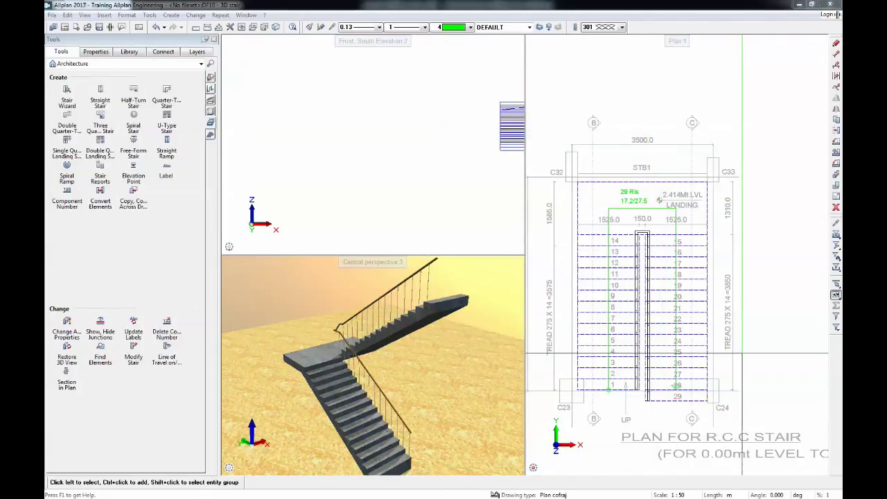
pyautogui.moveTo(388, 406); pyautogui.dragTo(461, 336, button='middle')
pyautogui.scroll(2, 443, 346)
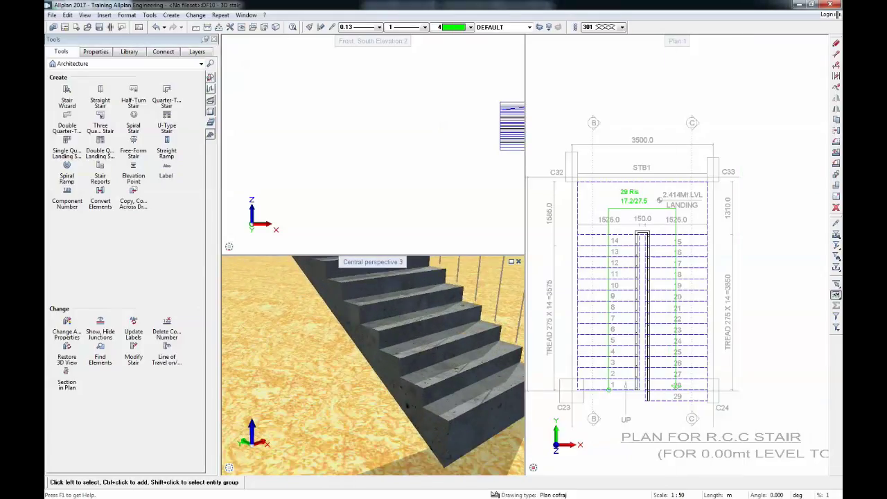
pyautogui.moveTo(304, 415); pyautogui.dragTo(435, 324, button='middle')
pyautogui.moveTo(373, 371); pyautogui.dragTo(364, 410, button='middle')
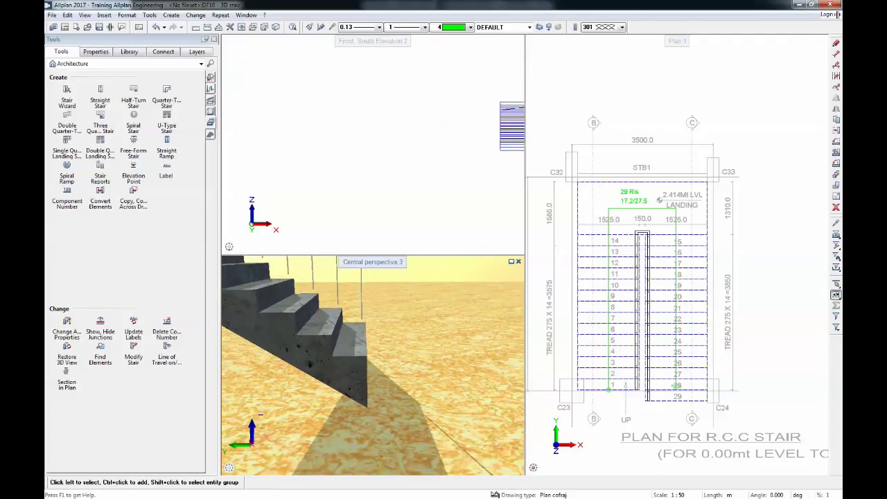
pyautogui.moveTo(402, 395); pyautogui.dragTo(312, 402)
pyautogui.moveTo(416, 374); pyautogui.dragTo(311, 388, button='middle')
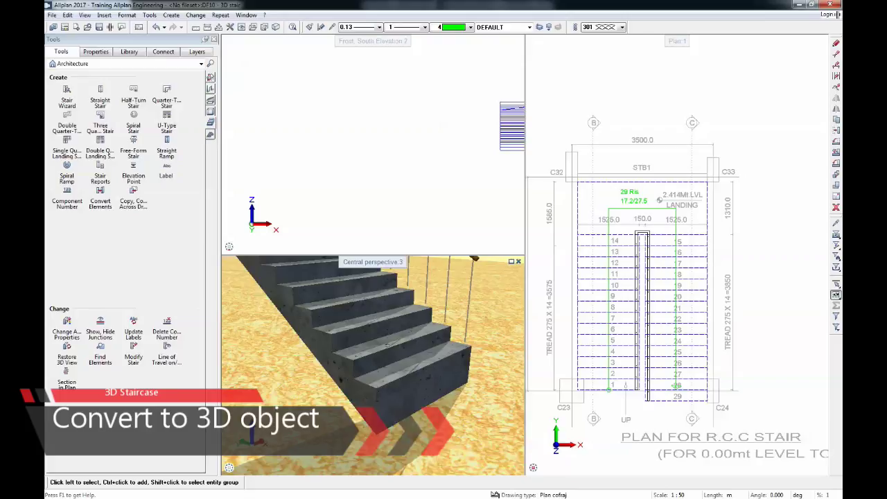
# Convert the whole staircase in the plan from architecture to 3D solids with Convert Elements.
pyautogui.click(103, 64)
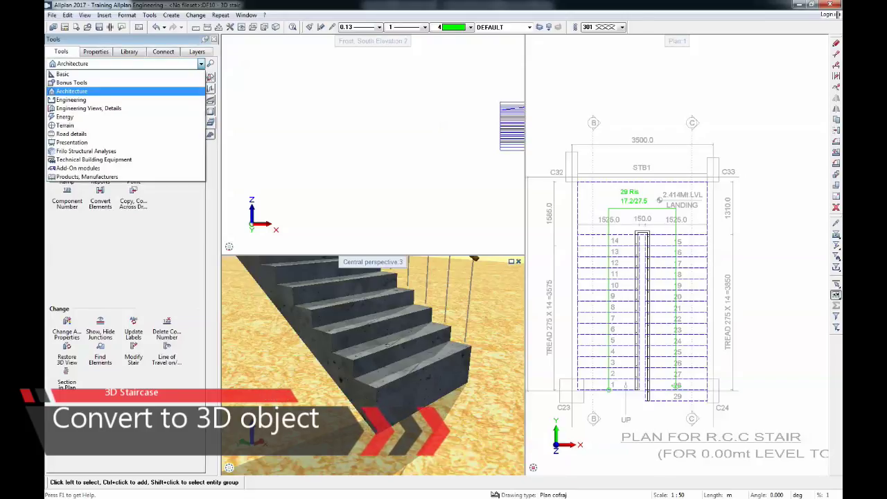
pyautogui.click(90, 82)
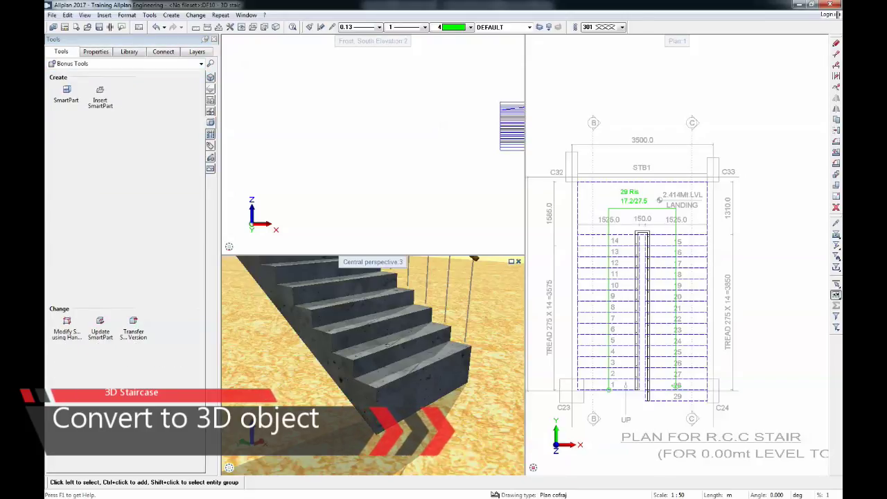
pyautogui.click(211, 78)
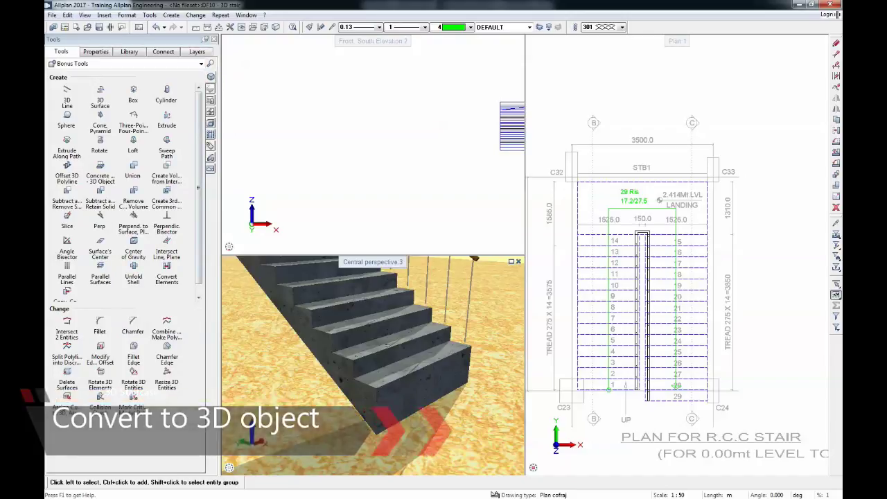
pyautogui.moveTo(199, 194); pyautogui.dragTo(199, 208)
pyautogui.click(167, 257)
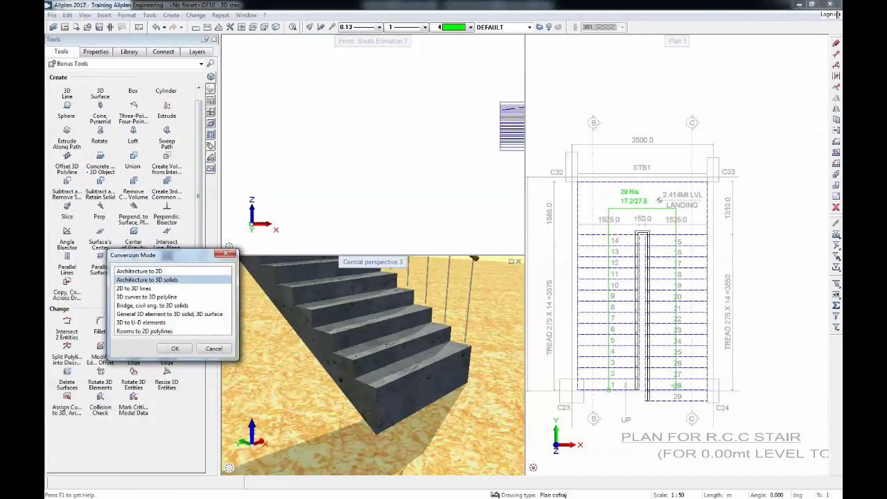
pyautogui.click(175, 348)
pyautogui.scroll(-3, 580, 249)
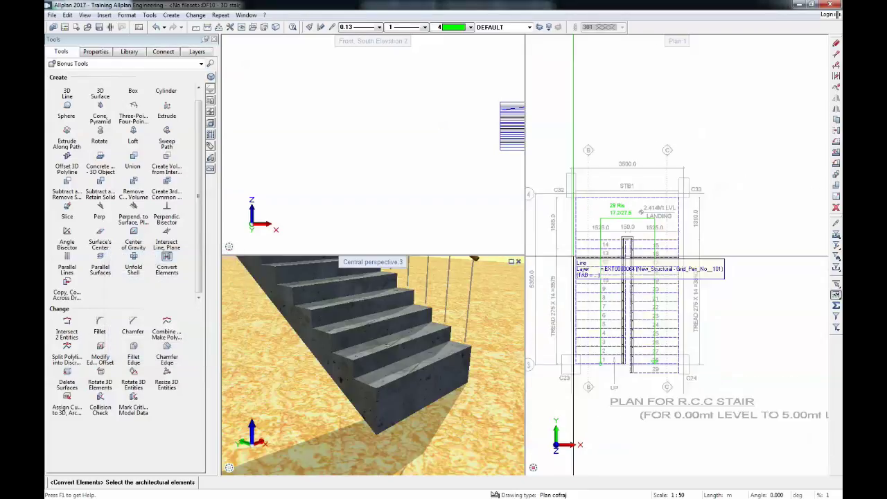
pyautogui.moveTo(551, 147); pyautogui.dragTo(658, 365)
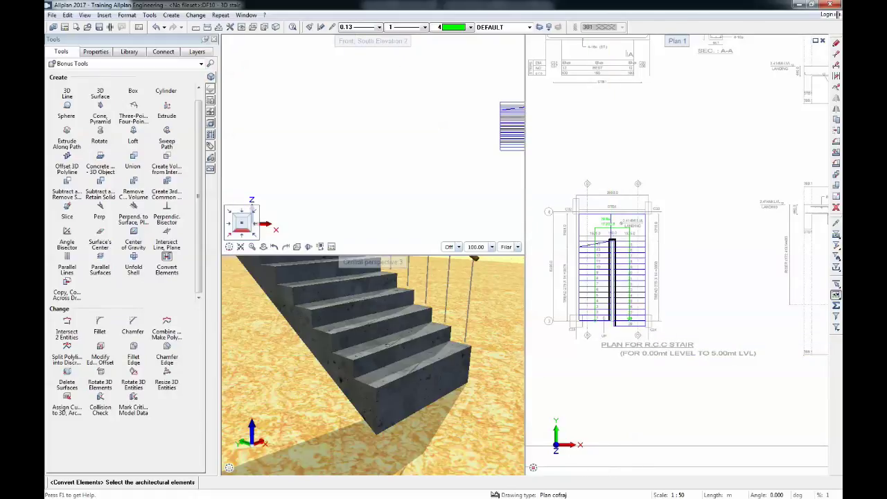
# Change the front elevation view to the southwest isometric view, framing the lowest steps of the staircase.
pyautogui.click(229, 235)
pyautogui.scroll(5, 395, 218)
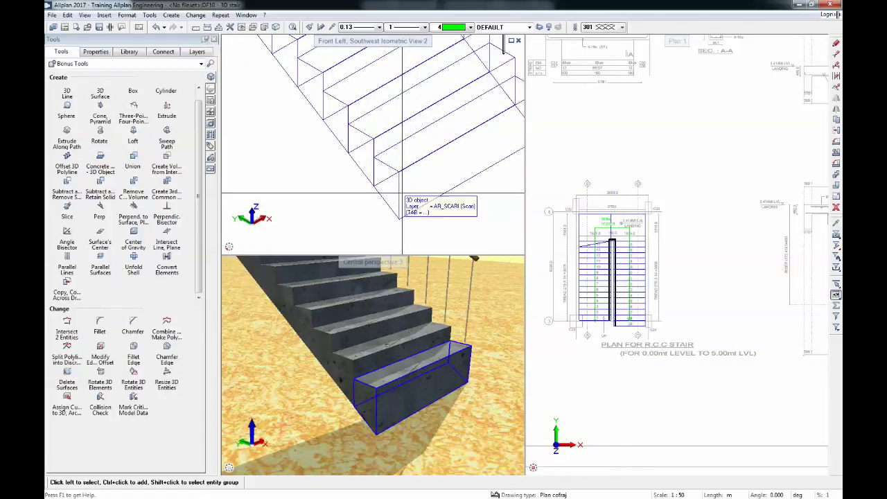
pyautogui.scroll(1, 402, 178)
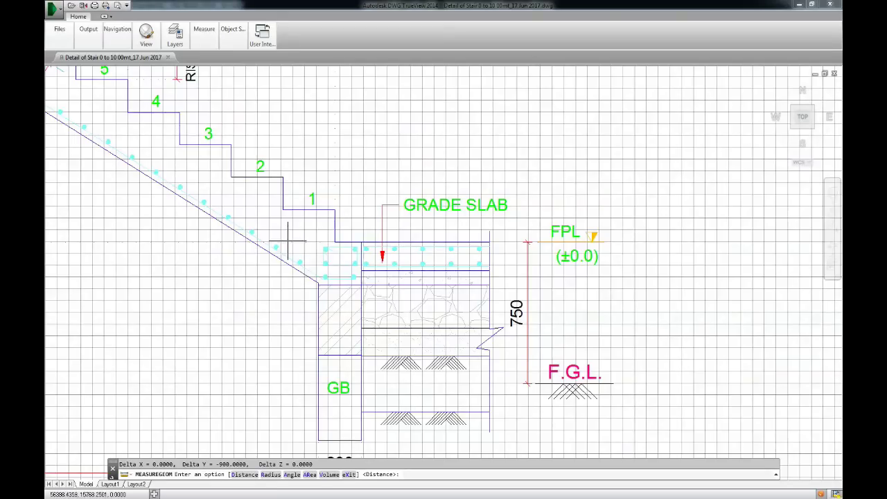
# In DWG TrueView, measure the depth of the starting joint from the grade slab's top to the underside line.
pyautogui.scroll(2, 342, 273)
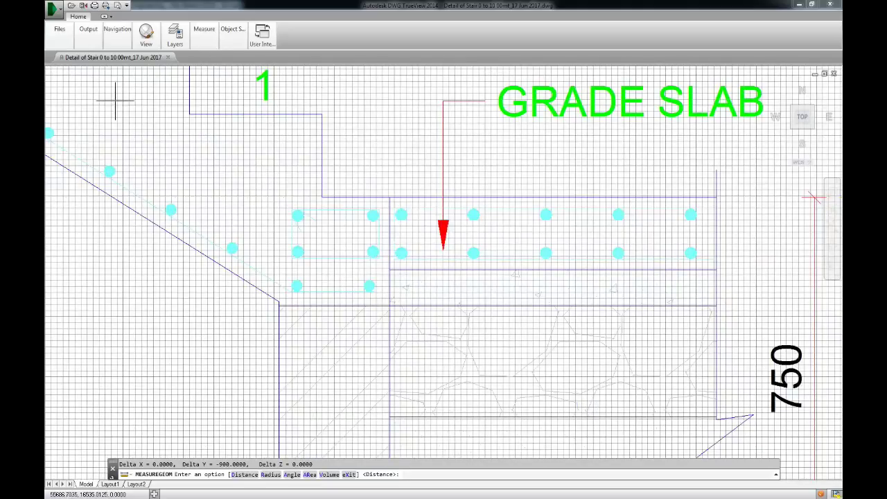
pyautogui.moveTo(204, 36)
pyautogui.click(206, 62)
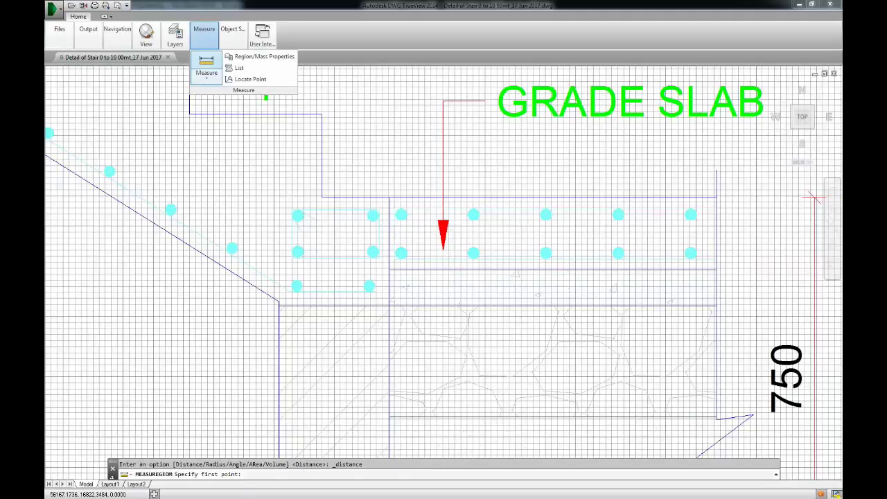
pyautogui.click(389, 198)
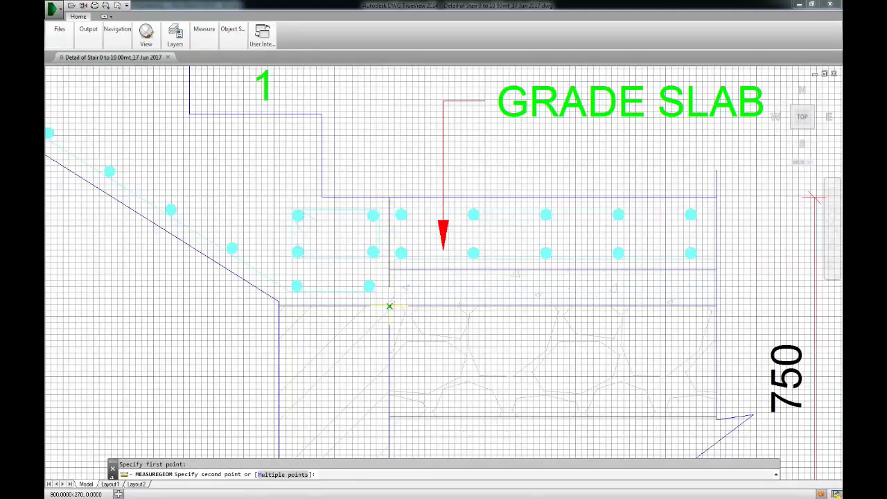
pyautogui.click(389, 306)
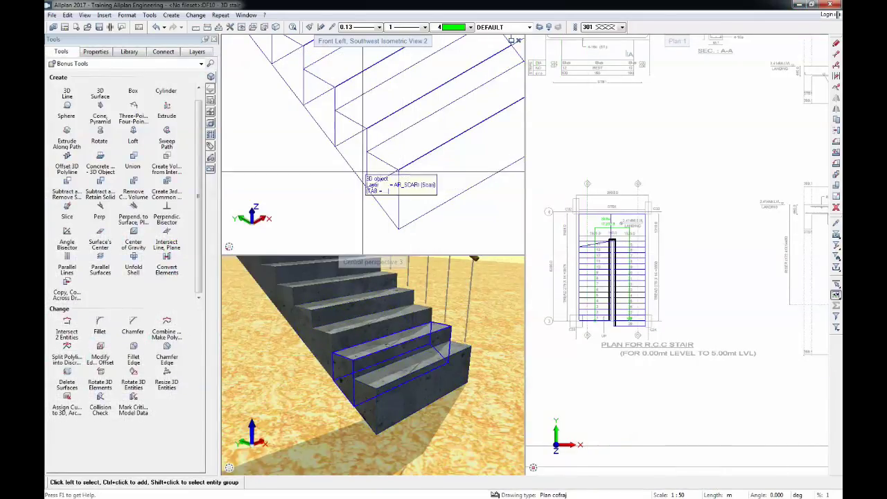
# Create a 3D box on the lowest tread, spanning the full tread between opposite corners, with a height of 0.45 m.
pyautogui.moveTo(198, 196); pyautogui.dragTo(199, 187)
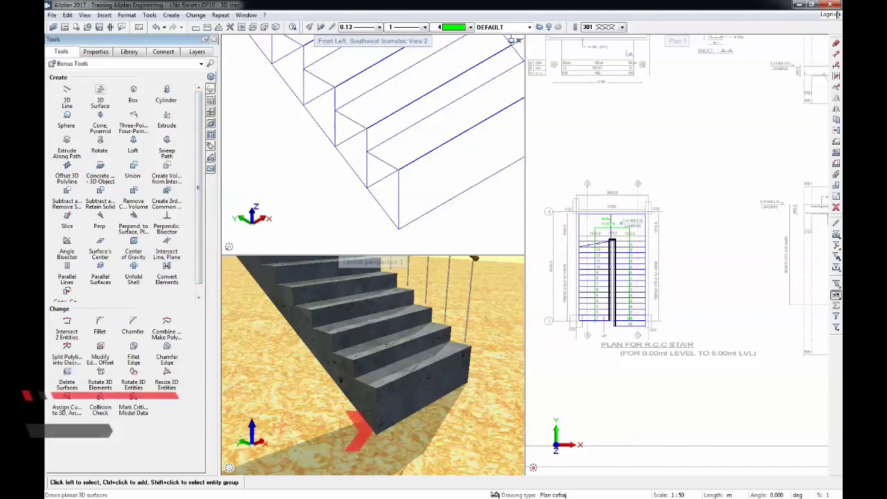
pyautogui.click(133, 92)
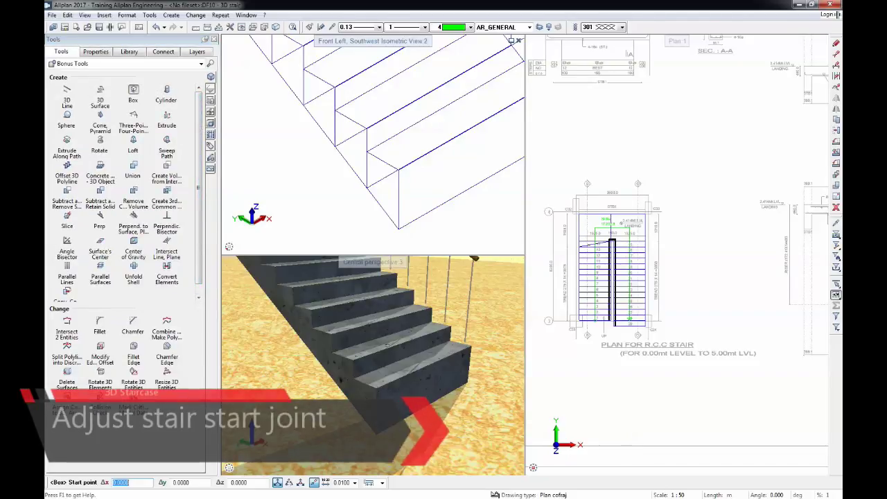
pyautogui.click(368, 151)
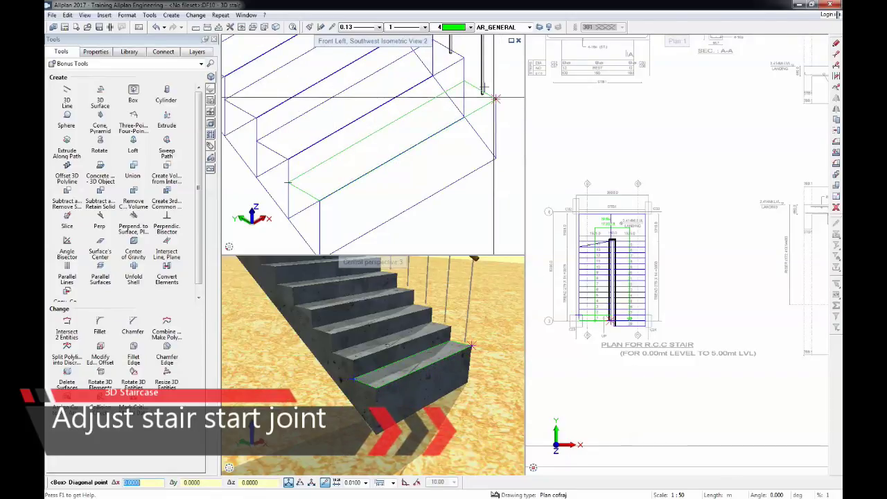
pyautogui.click(495, 99)
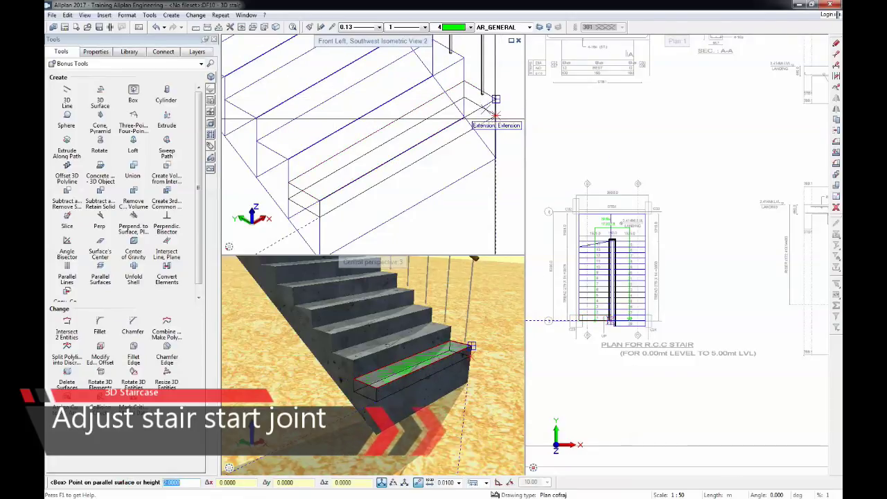
pyautogui.write('45')
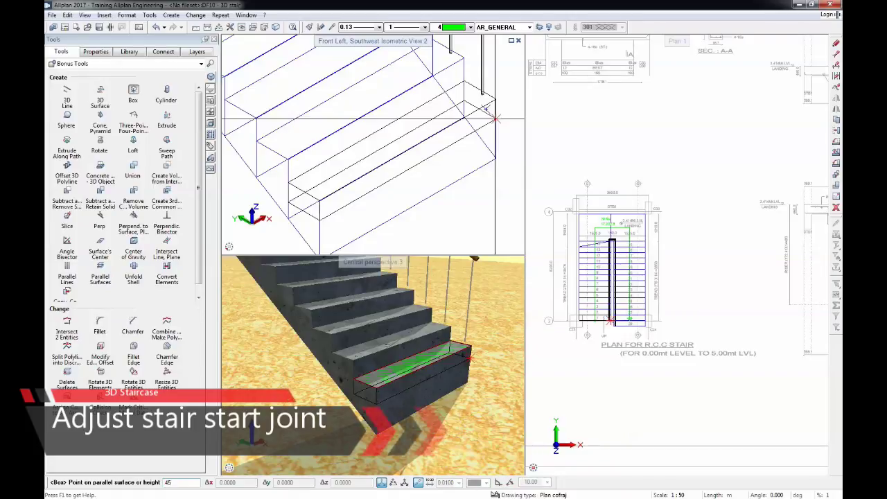
pyautogui.press('Return')
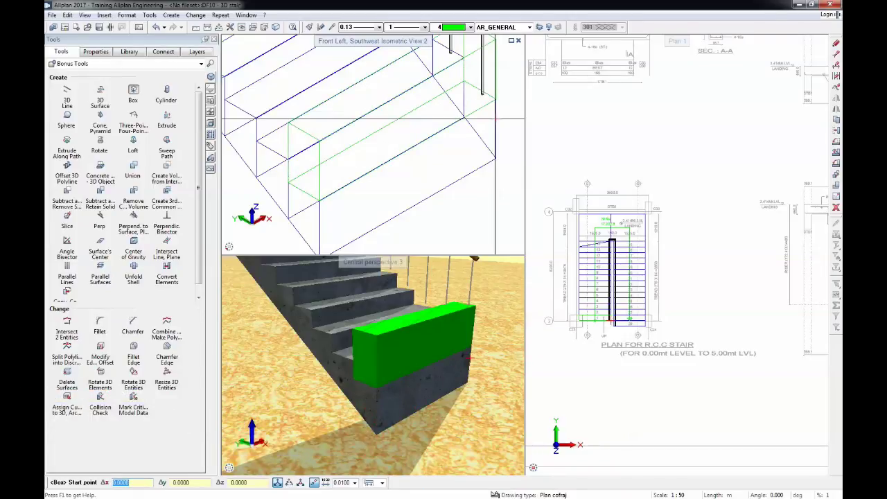
pyautogui.press('Escape')
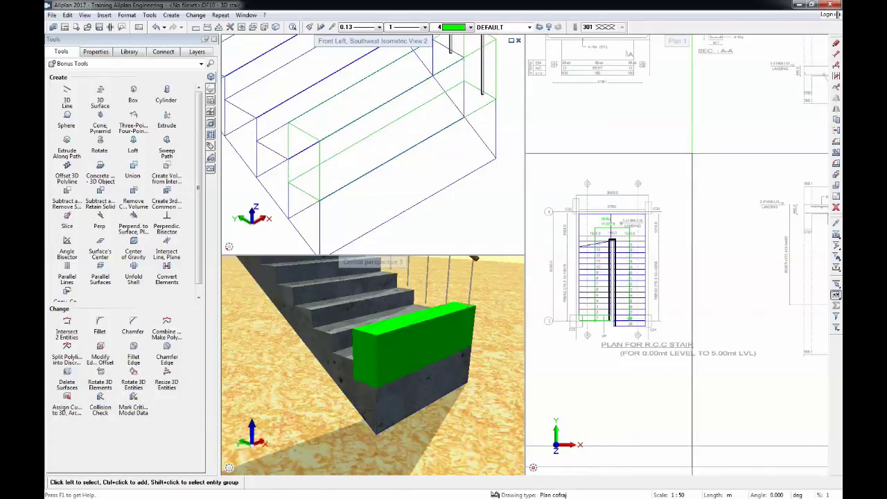
# Move the box straight down so its upper front corner meets the lowest step's upper front corner.
pyautogui.click(319, 133)
pyautogui.click(320, 141)
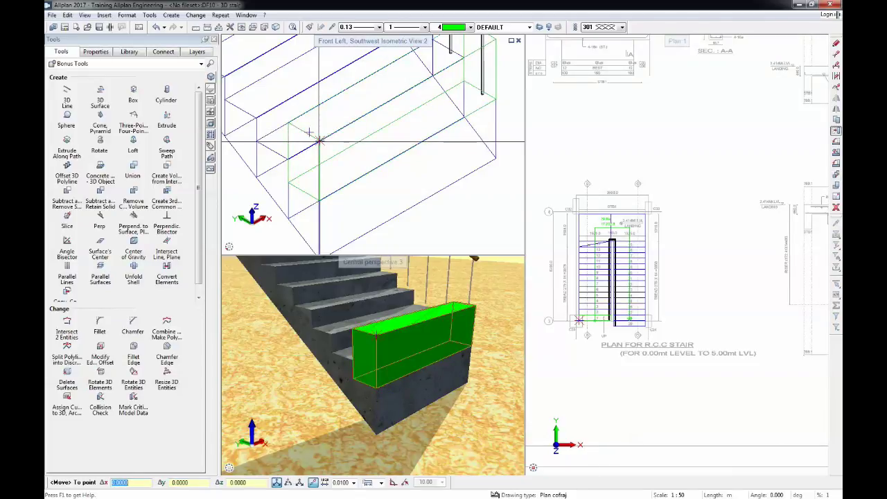
pyautogui.click(313, 193)
pyautogui.scroll(4, 326, 148)
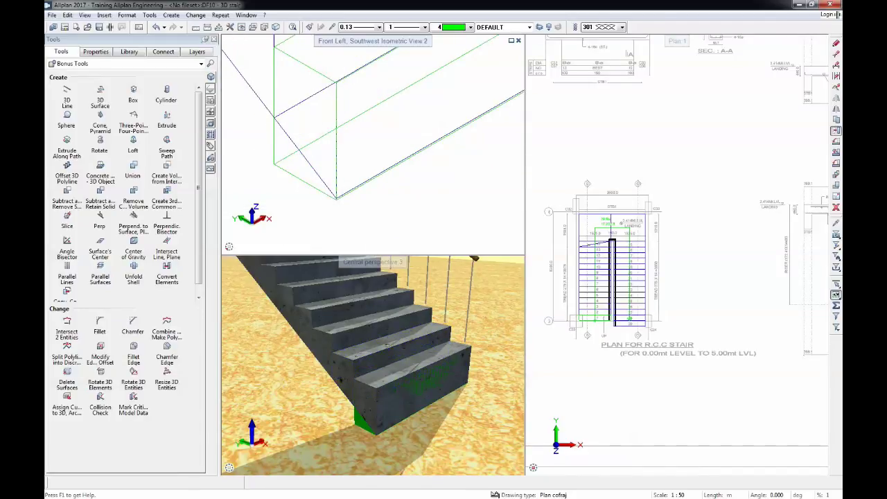
pyautogui.press('Escape')
pyautogui.scroll(-2, 323, 180)
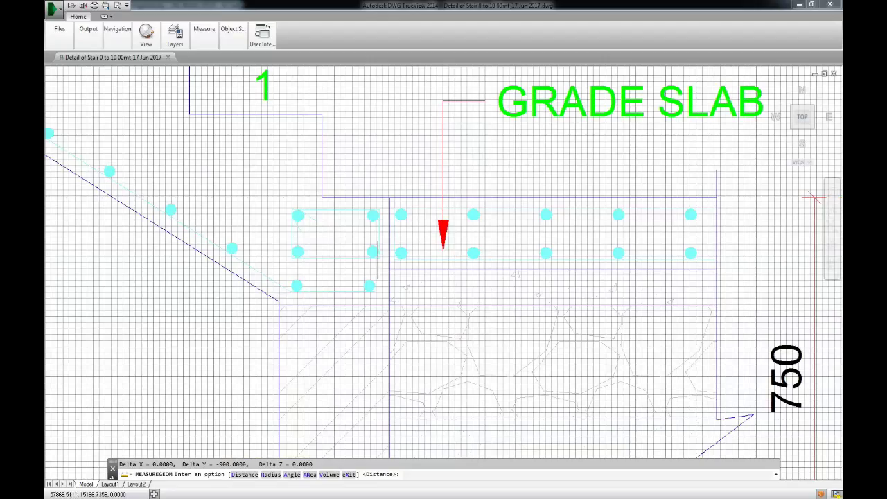
# Examine the joint between the first step, grade slab and ground beam in the DWG TrueView stair drawing.
pyautogui.scroll(3, 317, 201)
pyautogui.moveTo(298, 229); pyautogui.dragTo(365, 246, button='middle')
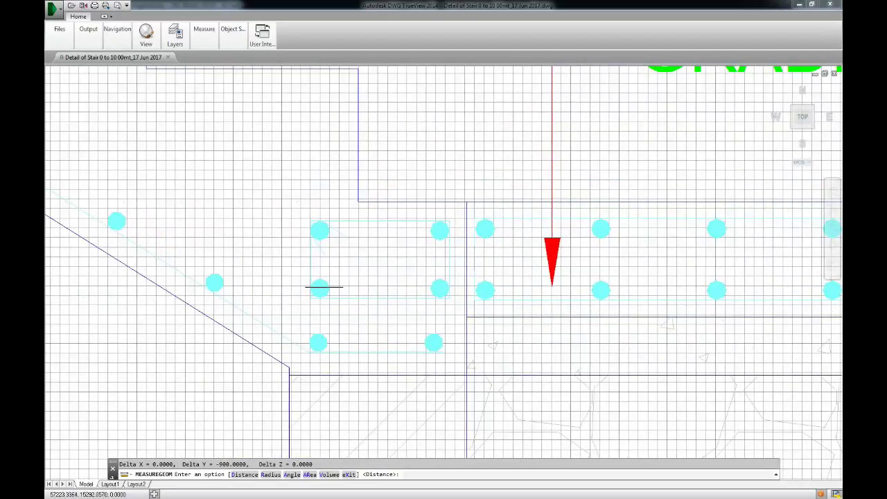
pyautogui.scroll(1, 339, 254)
pyautogui.scroll(-2, 291, 242)
pyautogui.scroll(1, 322, 271)
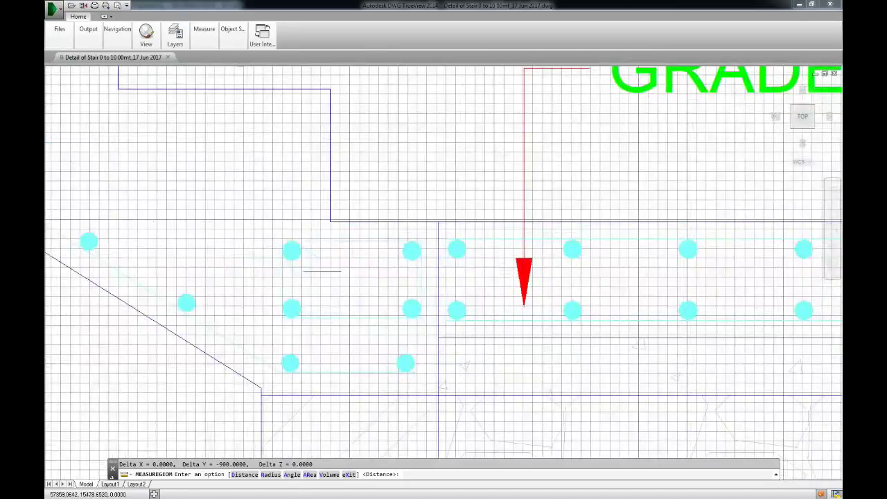
pyautogui.scroll(-4, 370, 262)
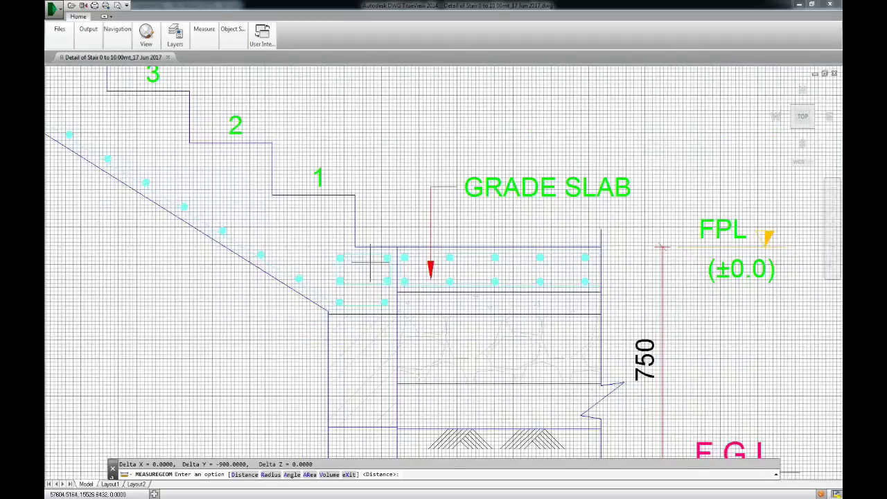
pyautogui.scroll(2, 343, 230)
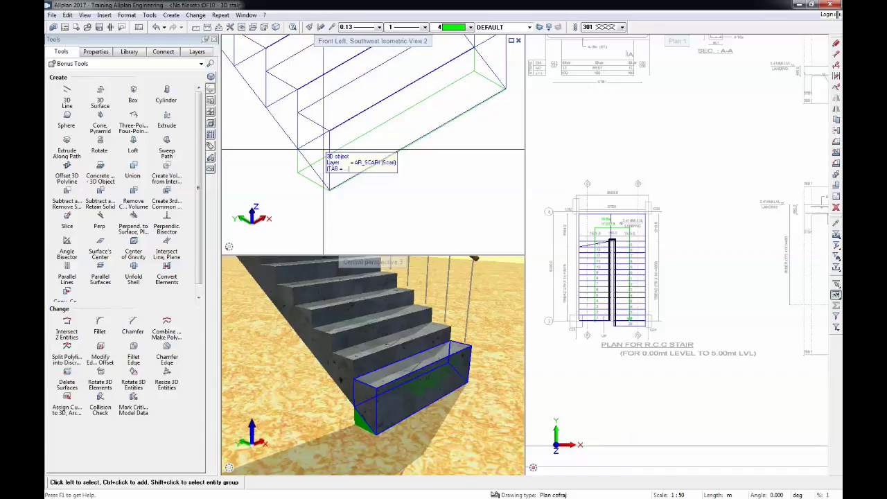
# Merge the added box with the two lowest steps of the flight into one solid using Union.
pyautogui.moveTo(325, 149); pyautogui.dragTo(340, 184, button='middle')
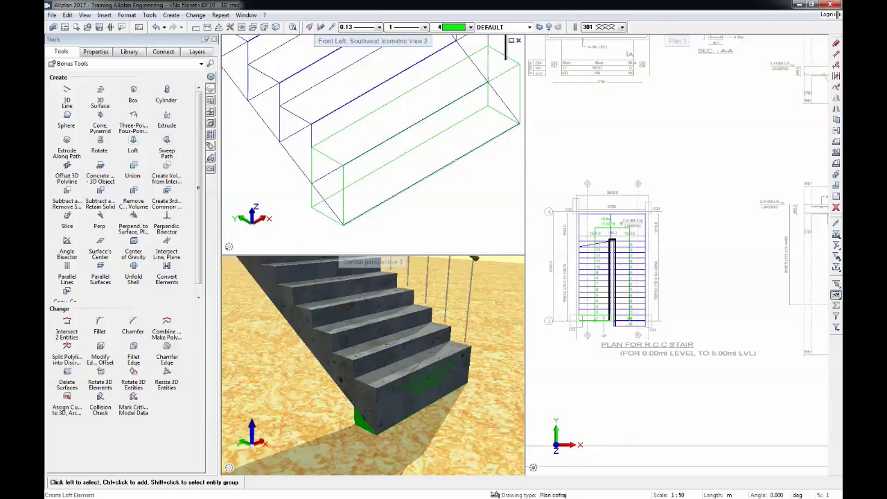
pyautogui.click(133, 166)
pyautogui.click(324, 208)
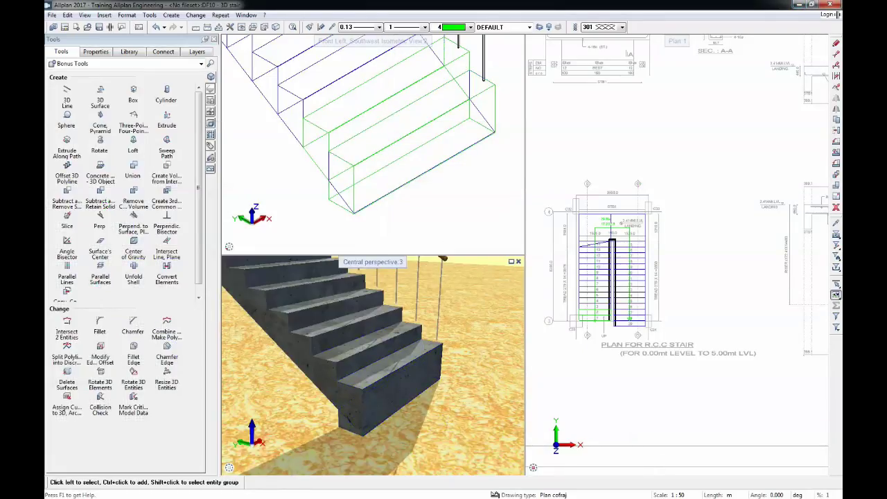
# Create a slab box from the first step's upper front edge, as wide as the flight, 1 m deep and 0.3 m high.
pyautogui.click(133, 90)
pyautogui.scroll(1, 498, 81)
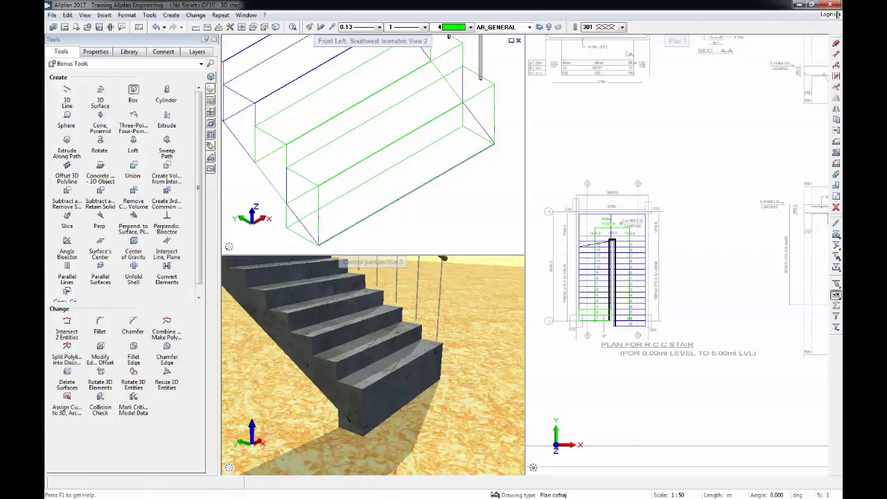
pyautogui.click(318, 186)
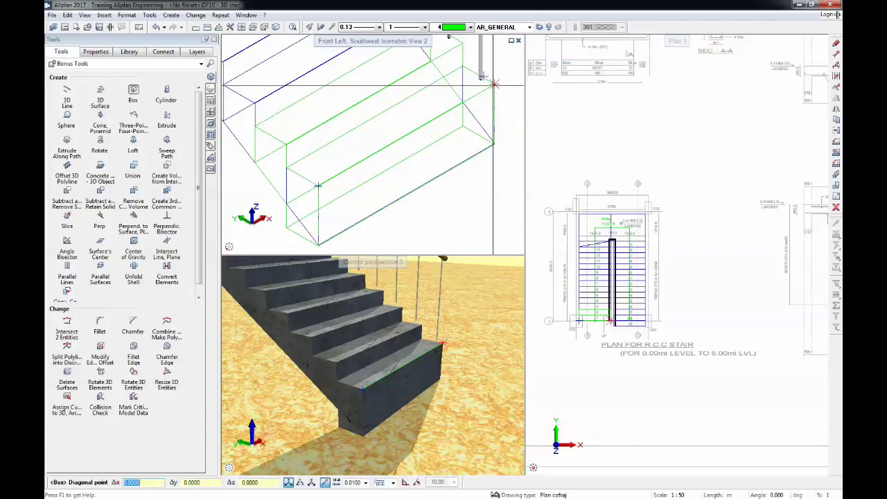
pyautogui.moveTo(513, 99); pyautogui.dragTo(469, 98, button='middle')
pyautogui.scroll(-2, 469, 98)
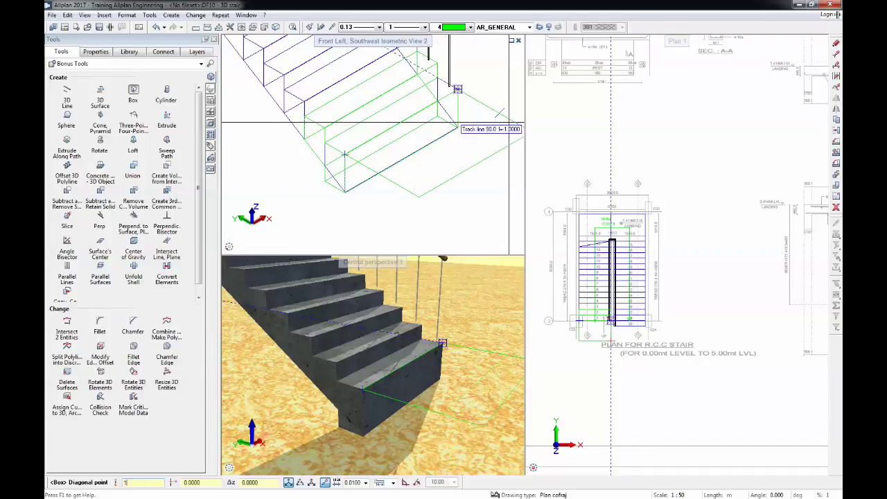
pyautogui.click(510, 122)
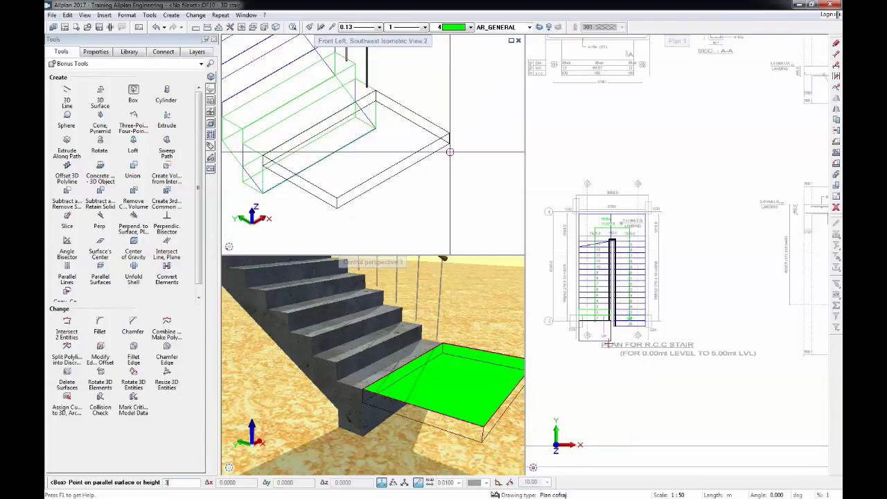
pyautogui.click(449, 132)
pyautogui.press('Escape')
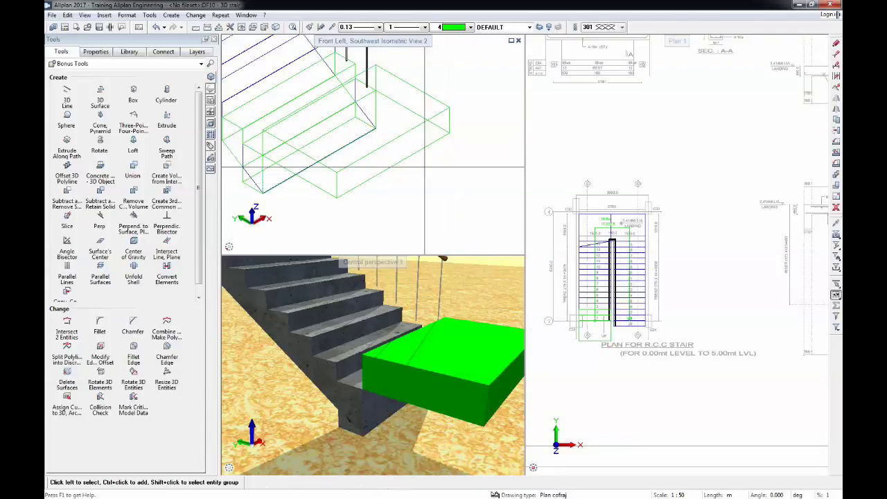
# Move the slab box down by its own height, using its upper and lower corners at the step edge.
pyautogui.click(450, 119)
pyautogui.scroll(4, 257, 140)
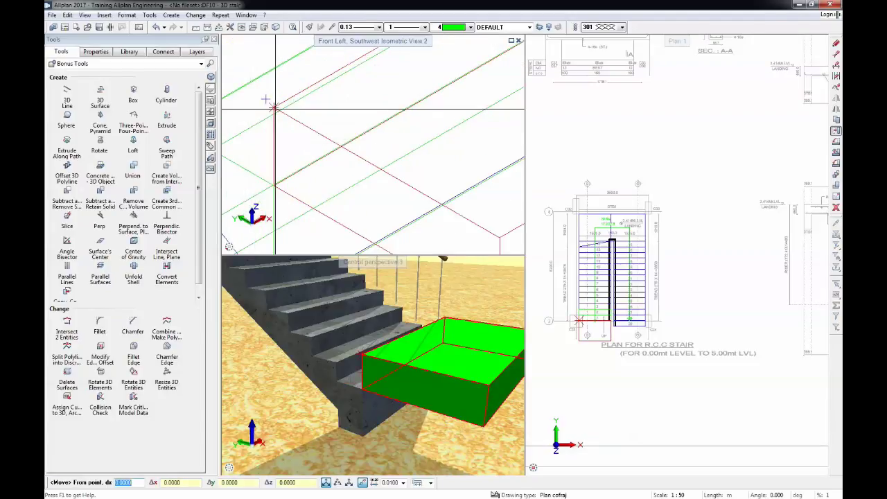
pyautogui.click(275, 106)
pyautogui.click(276, 185)
pyautogui.press('Escape')
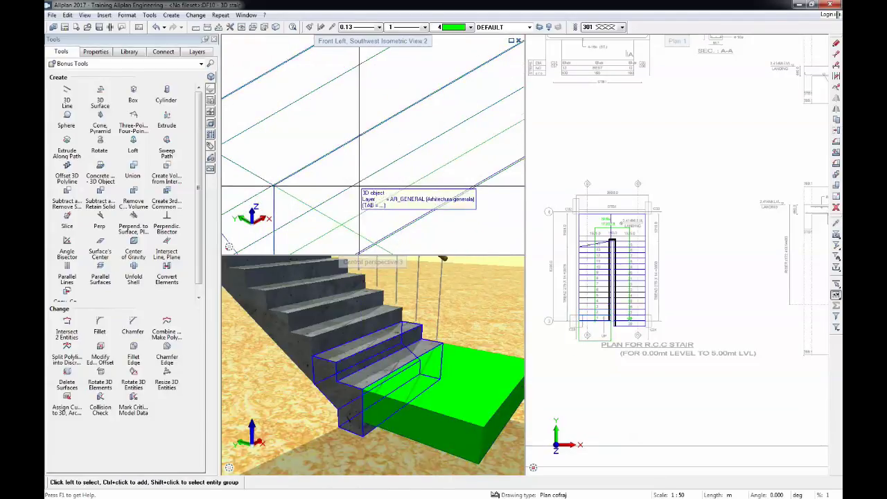
# Assign the project's concrete surface to the new slab at the foot of the stair.
pyautogui.scroll(-4, 356, 188)
pyautogui.click(66, 399)
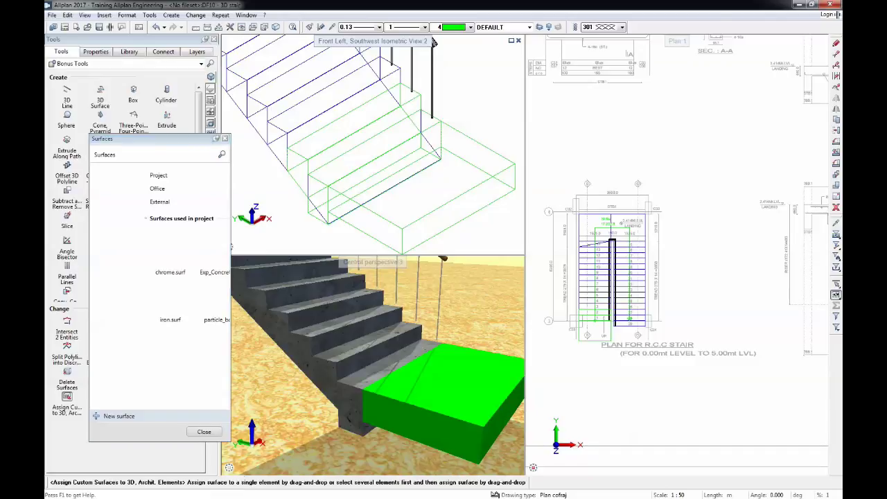
pyautogui.moveTo(179, 249); pyautogui.dragTo(406, 356)
pyautogui.press('Escape')
# Examine the top end of the upper flight, with its last steps and underside, from an orbited side view.
pyautogui.scroll(-4, 409, 378)
pyautogui.scroll(-5, 379, 189)
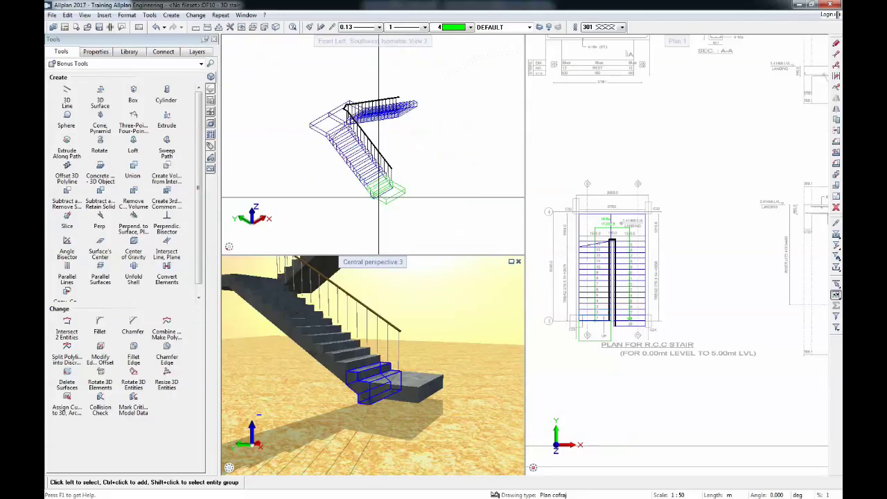
pyautogui.scroll(4, 380, 126)
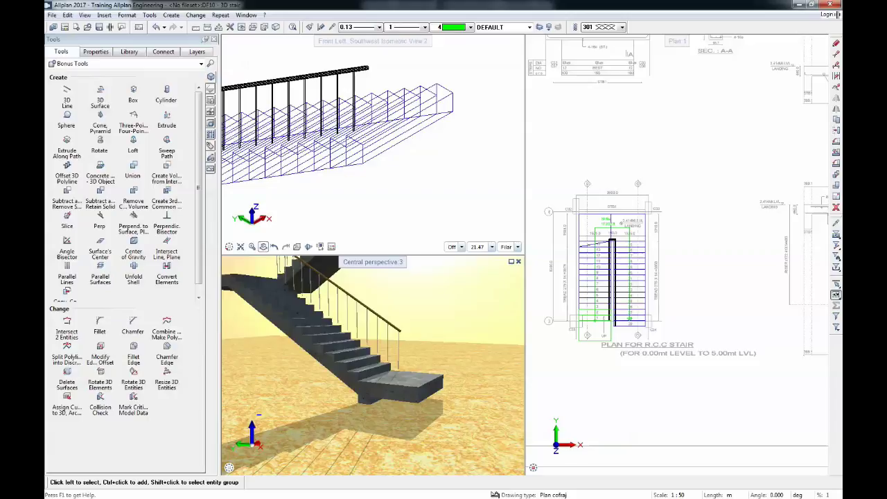
pyautogui.click(263, 247)
pyautogui.moveTo(326, 183); pyautogui.dragTo(405, 158)
pyautogui.moveTo(406, 158); pyautogui.dragTo(239, 232, button='middle')
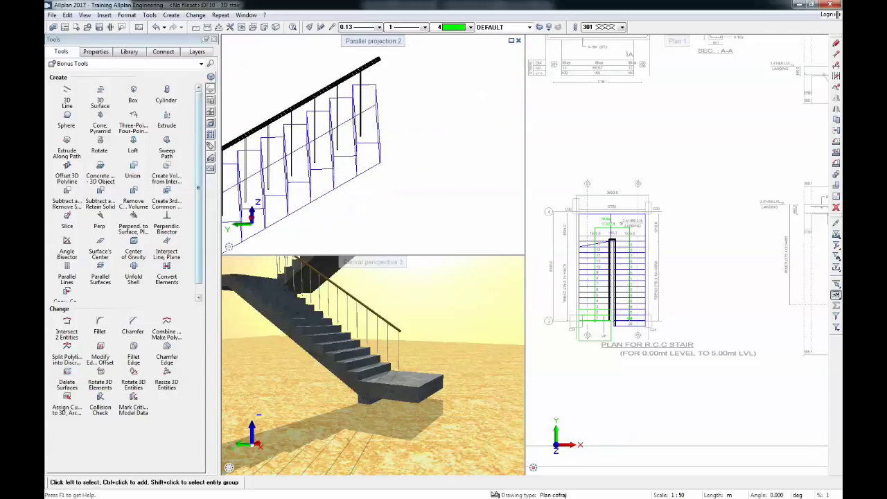
pyautogui.moveTo(312, 149); pyautogui.dragTo(329, 178)
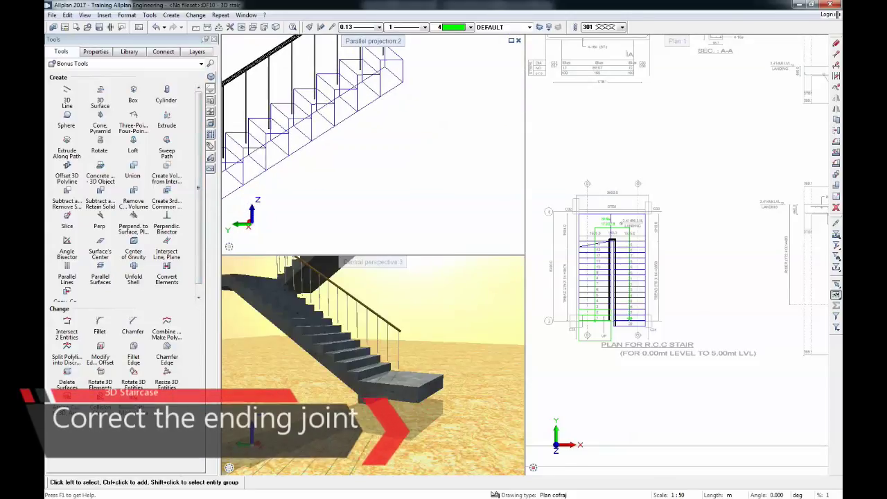
pyautogui.moveTo(329, 178); pyautogui.dragTo(310, 220, button='middle')
pyautogui.scroll(2, 347, 138)
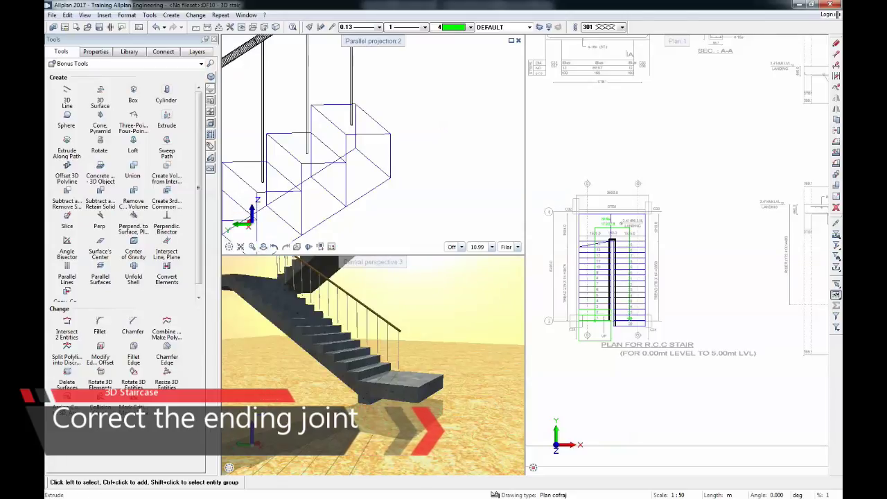
# Create a box over the last step of the upper flight, from its top face corners down to the level of its lowest underside corner.
pyautogui.click(133, 93)
pyautogui.scroll(3, 277, 97)
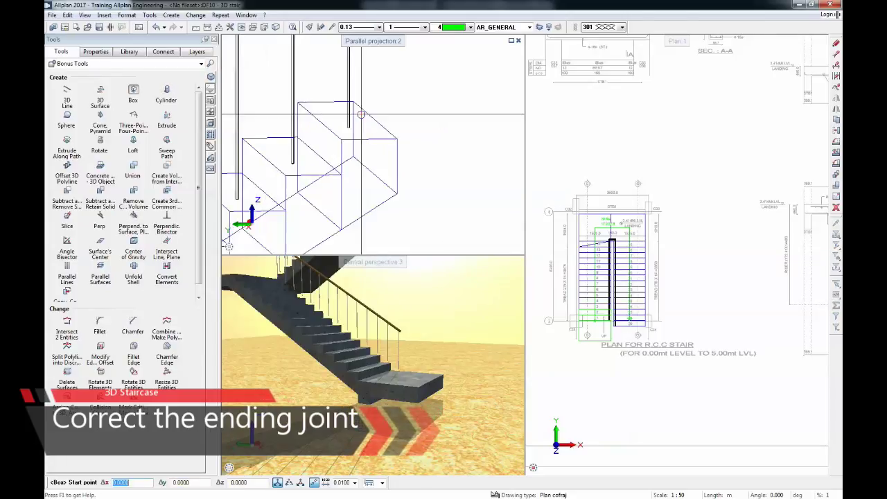
pyautogui.click(282, 98)
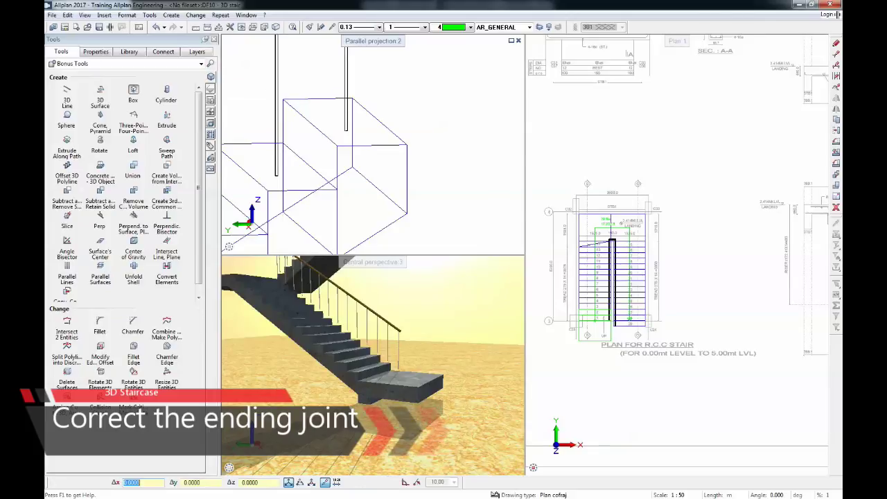
pyautogui.click(405, 142)
pyautogui.scroll(-1, 406, 143)
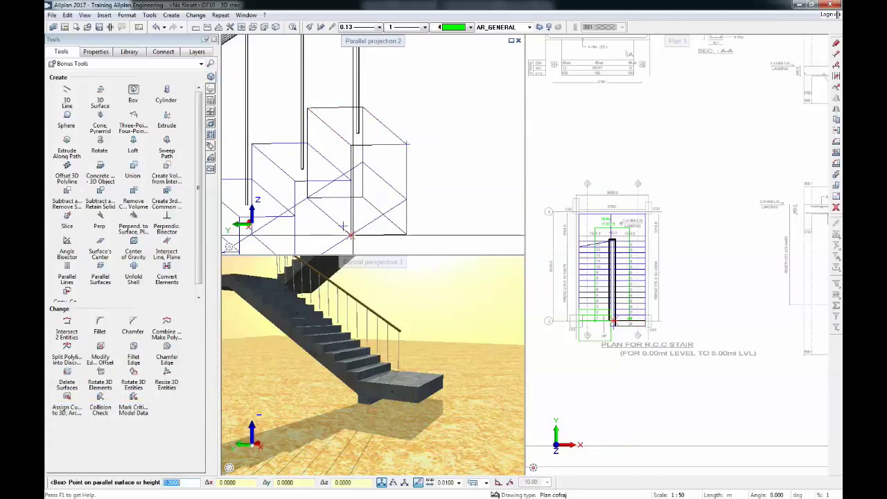
pyautogui.click(406, 235)
pyautogui.press('Escape')
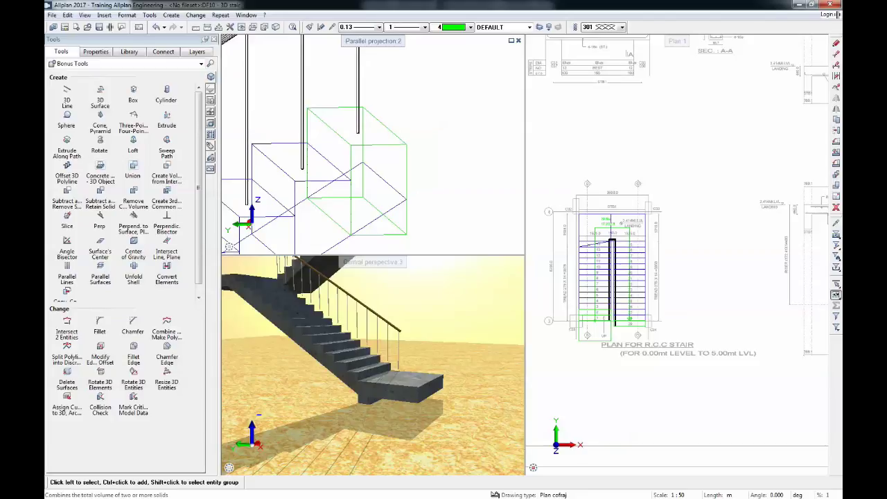
# Combine the new box with the last step of the upper flight into one solid using Union.
pyautogui.click(133, 165)
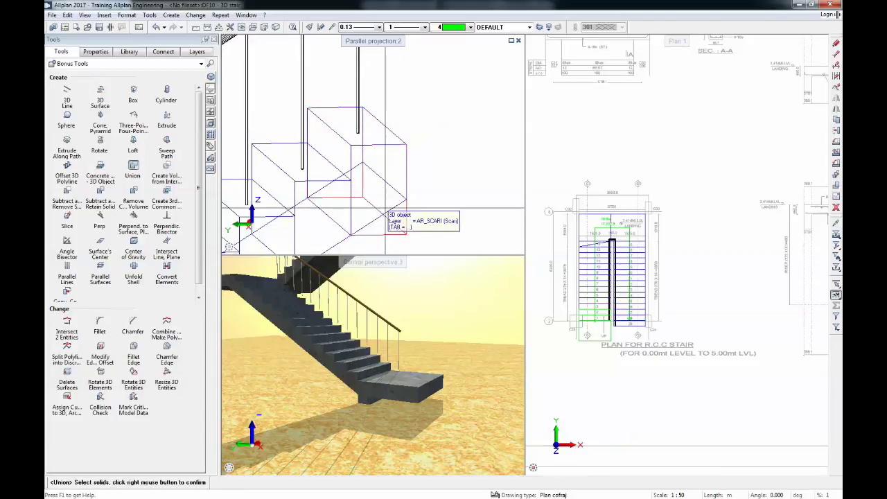
pyautogui.click(385, 182)
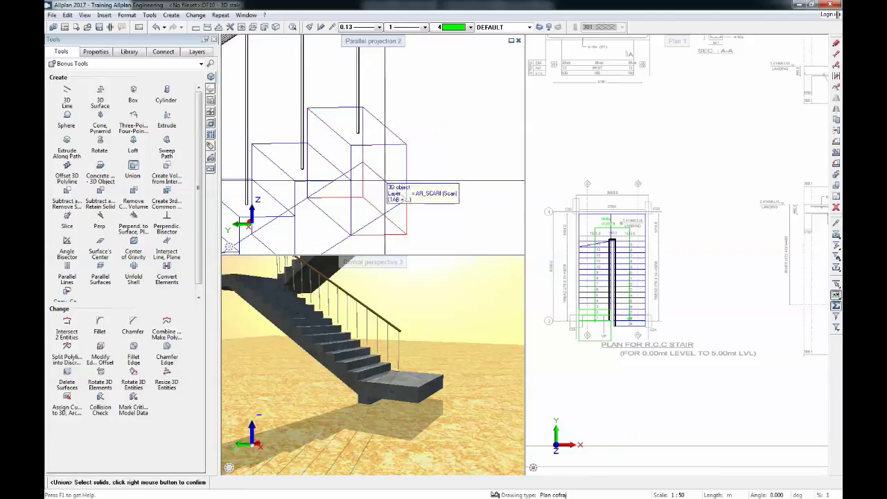
pyautogui.rightClick(413, 187)
pyautogui.click(395, 190)
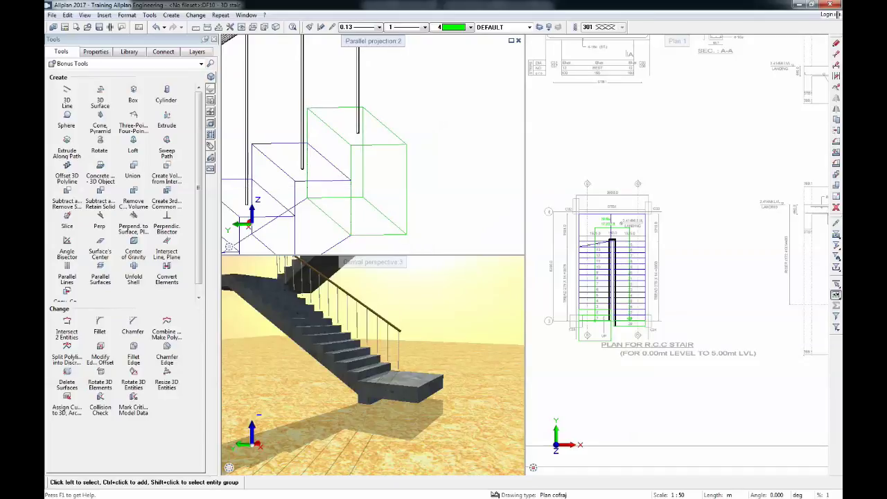
# Assign the project's concrete surface to the merged last step at the top of the upper flight.
pyautogui.scroll(-5, 368, 350)
pyautogui.moveTo(378, 320); pyautogui.dragTo(367, 350, button='middle')
pyautogui.click(67, 397)
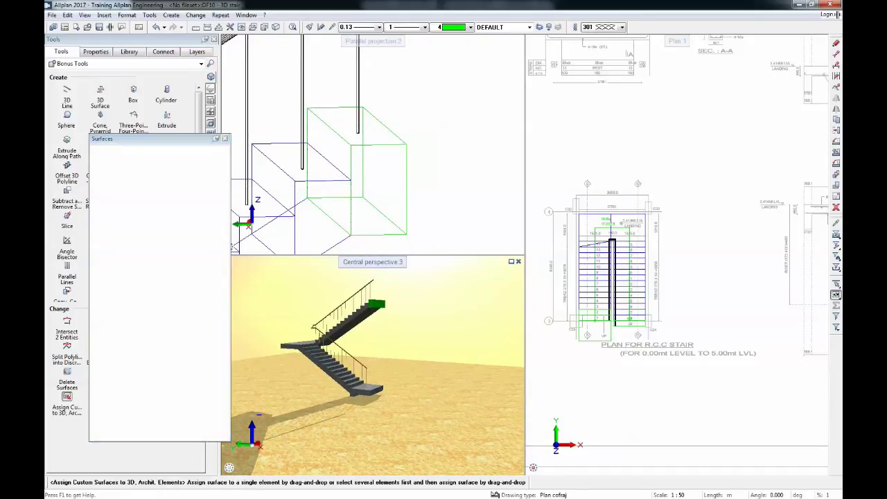
pyautogui.moveTo(179, 251); pyautogui.dragTo(376, 304)
pyautogui.press('Escape')
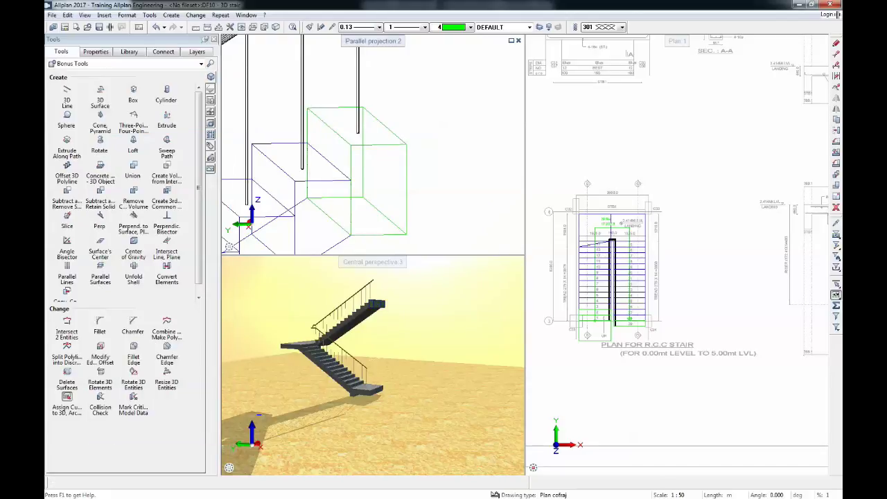
# Create a slab box from the last step's upper front edge, as wide as the flight and 1 m deep, with its thickness extending downward.
pyautogui.scroll(2, 367, 346)
pyautogui.moveTo(368, 347); pyautogui.dragTo(437, 364)
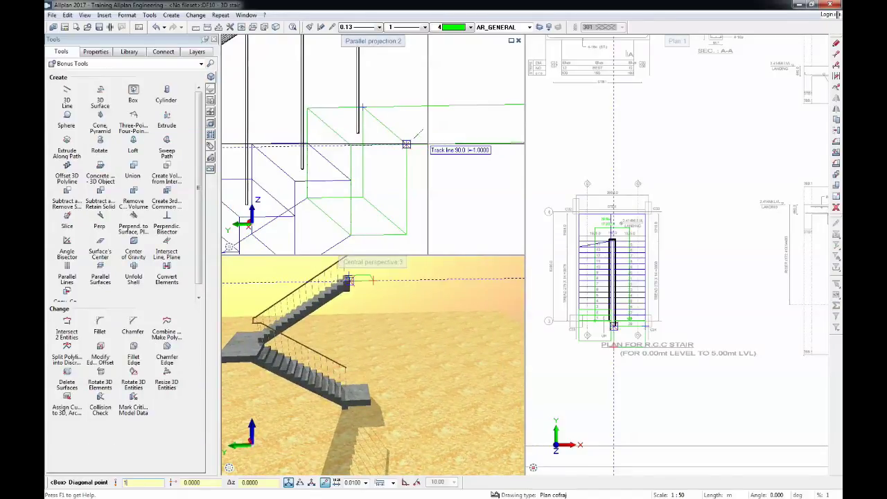
pyautogui.press('Return')
pyautogui.scroll(-2, 414, 142)
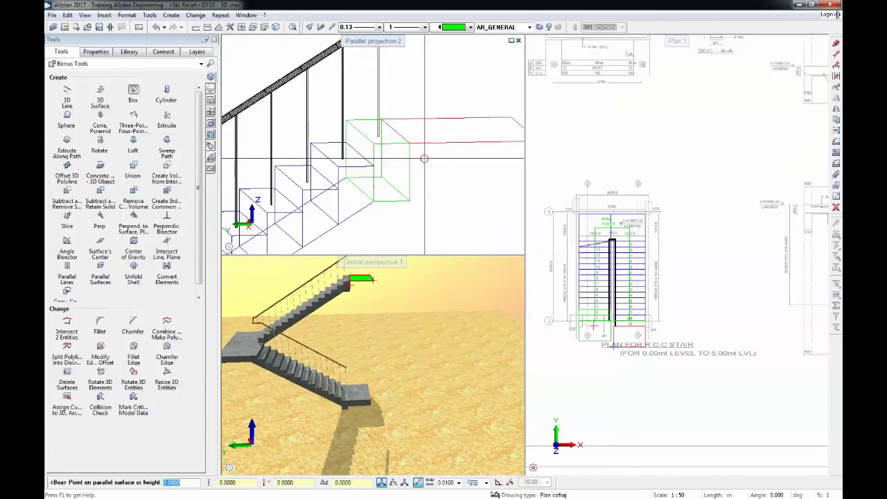
pyautogui.moveTo(424, 159); pyautogui.dragTo(418, 159, button='middle')
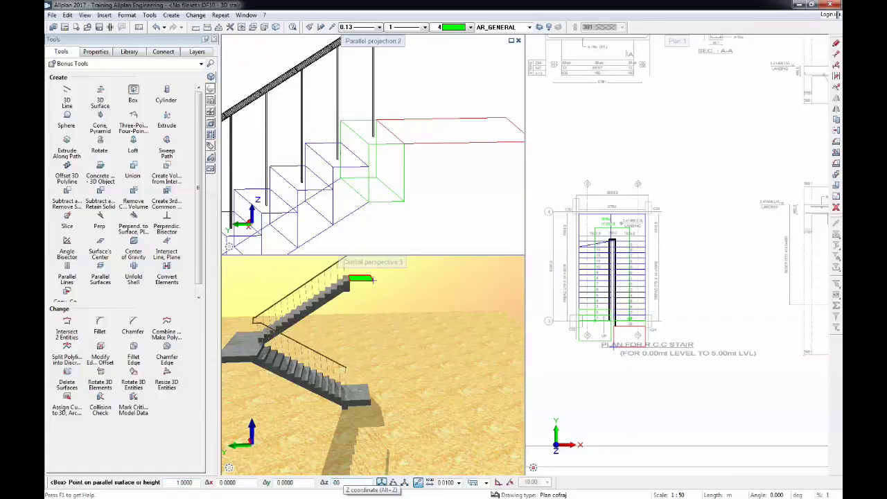
pyautogui.click(373, 279)
pyautogui.press('Escape')
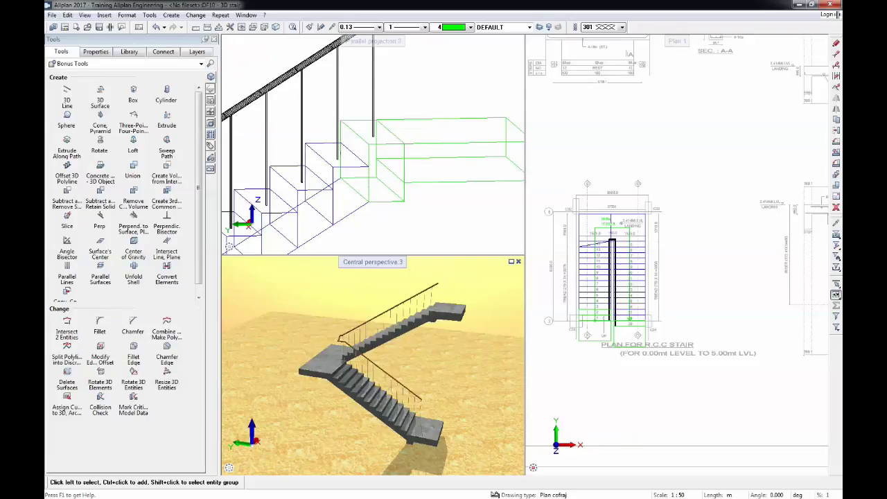
pyautogui.moveTo(312, 385); pyautogui.dragTo(751, 338)
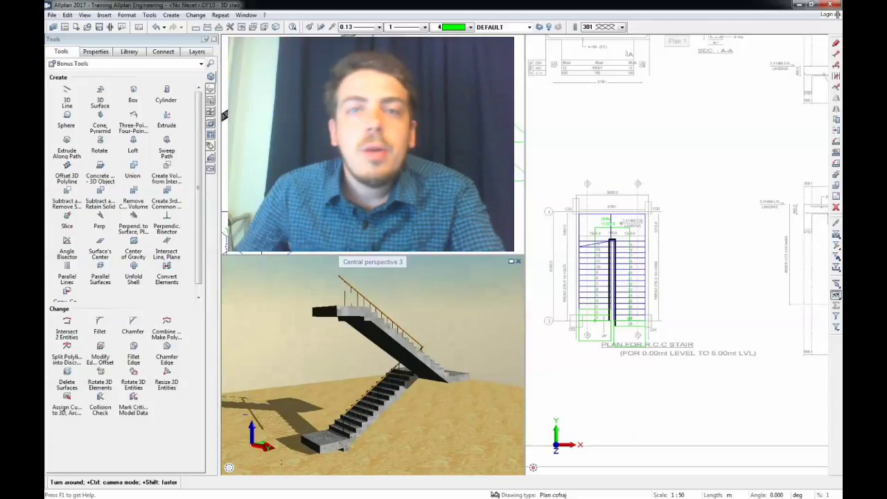